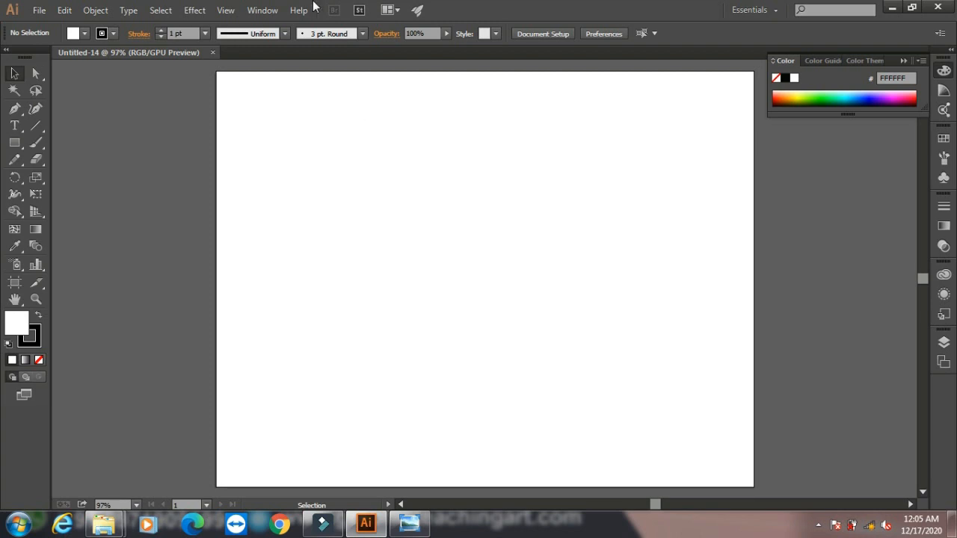
Display the Graphic Styles panel and detach it as a floating panel over the canvas.
click(264, 14)
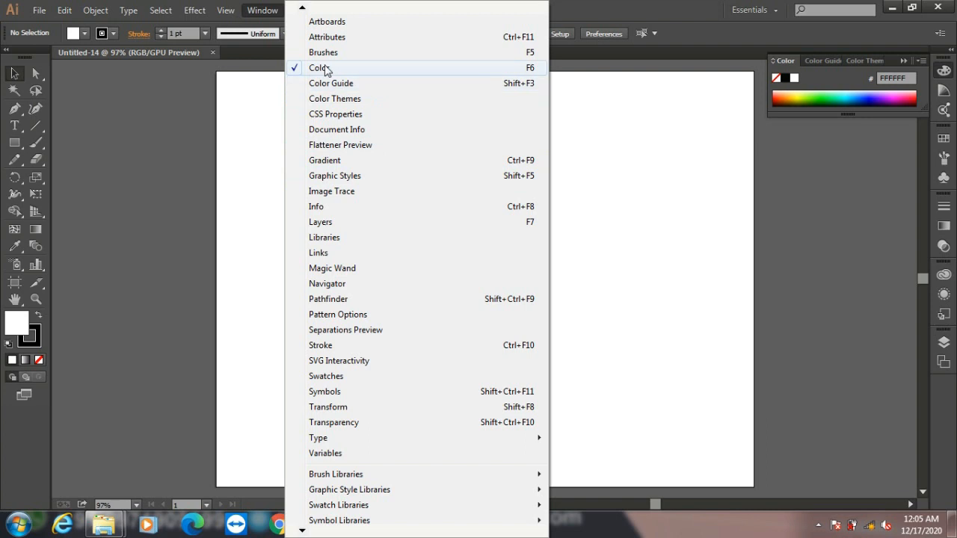
click(370, 178)
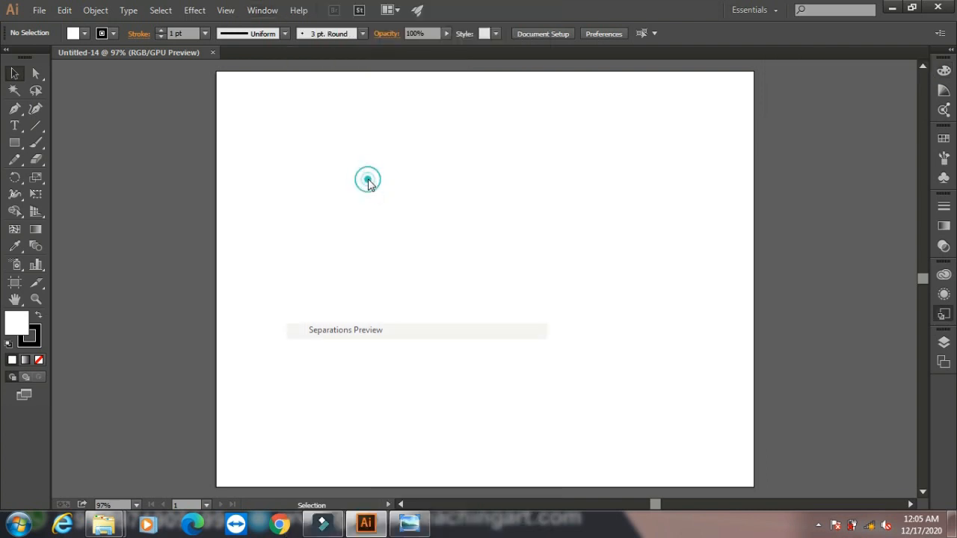
drag(854, 269, 748, 126)
Draw a rectangle about 257 px wide and 194 px high in the upper-left area of the artboard.
click(14, 142)
drag(254, 147, 428, 278)
Add the text "WEB DESIGN" beside the rectangle and scale it up to about 85.5 pt.
click(14, 125)
click(501, 175)
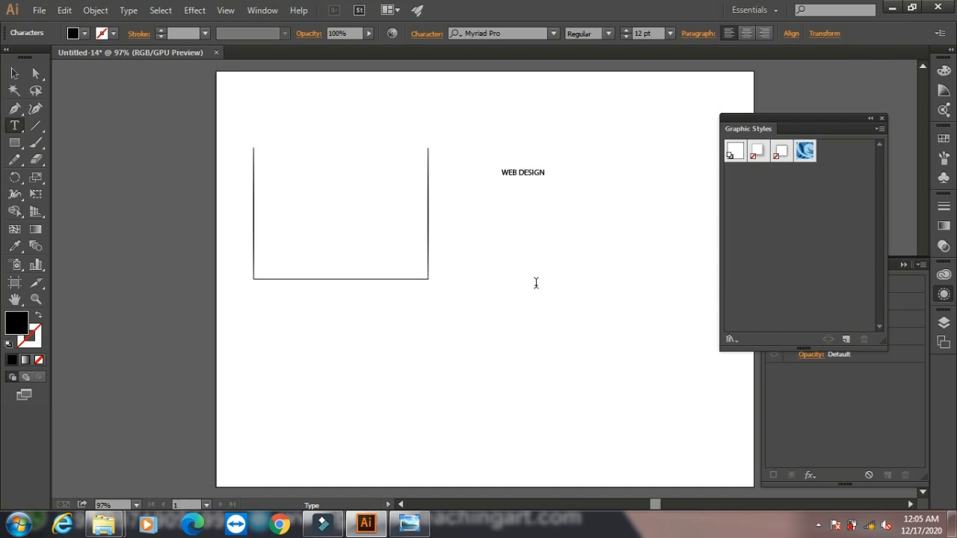
click(14, 72)
drag(545, 177, 689, 243)
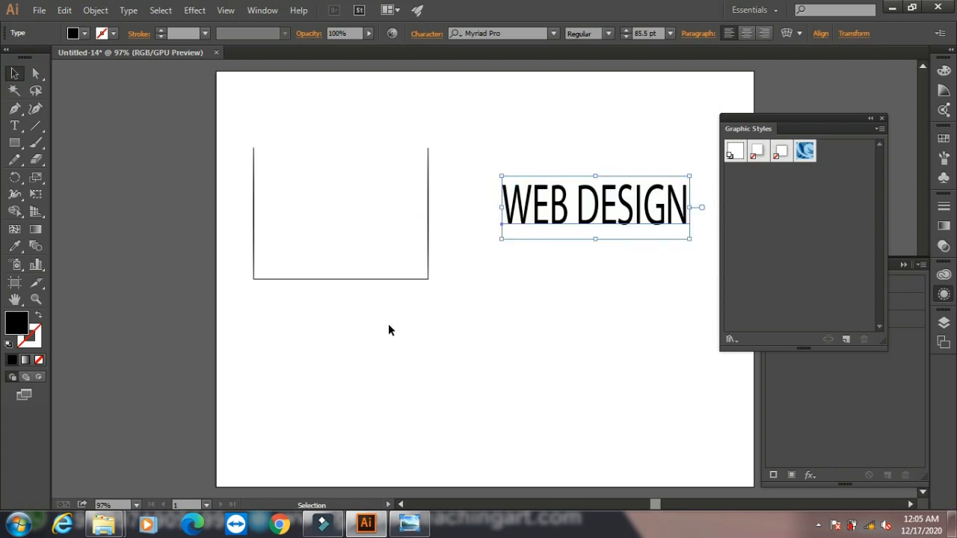
Draw a long horizontal line with a 1 pt black stroke below the rectangle.
click(317, 231)
click(35, 127)
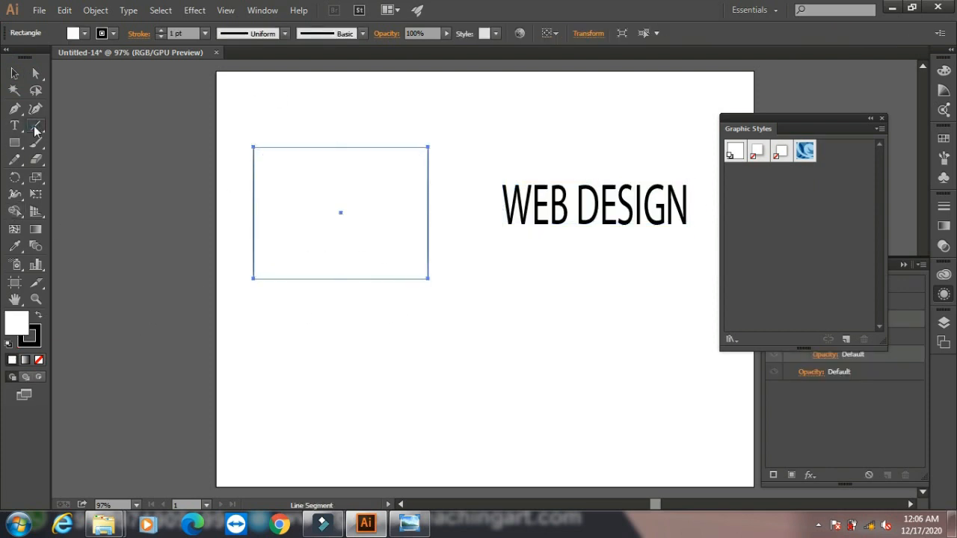
drag(239, 357, 508, 357)
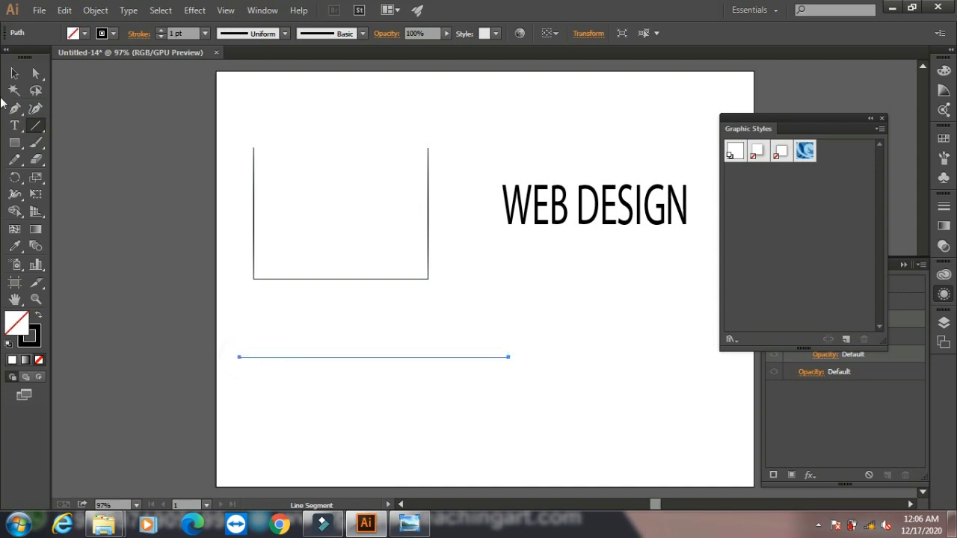
Apply the blue swirl pattern graphic style to the rectangle.
click(14, 73)
click(369, 174)
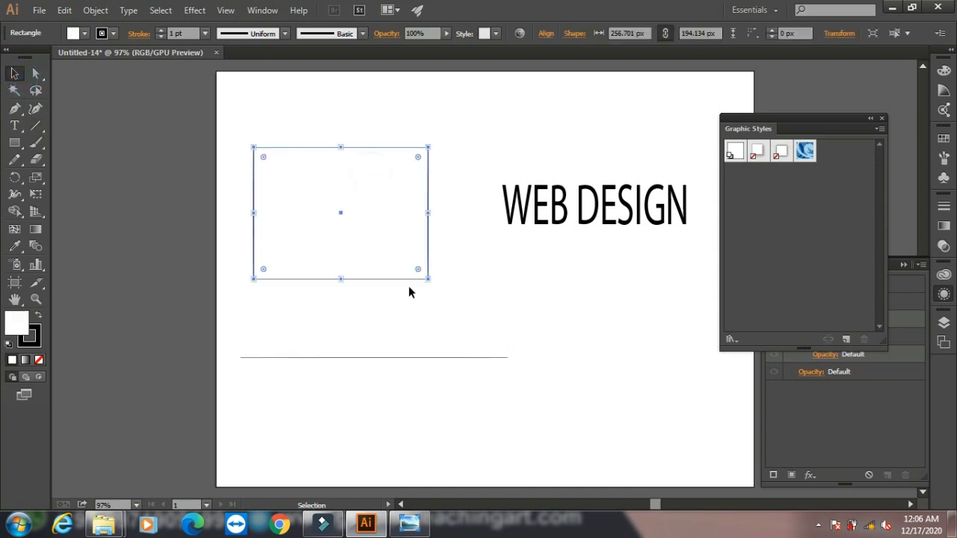
click(806, 153)
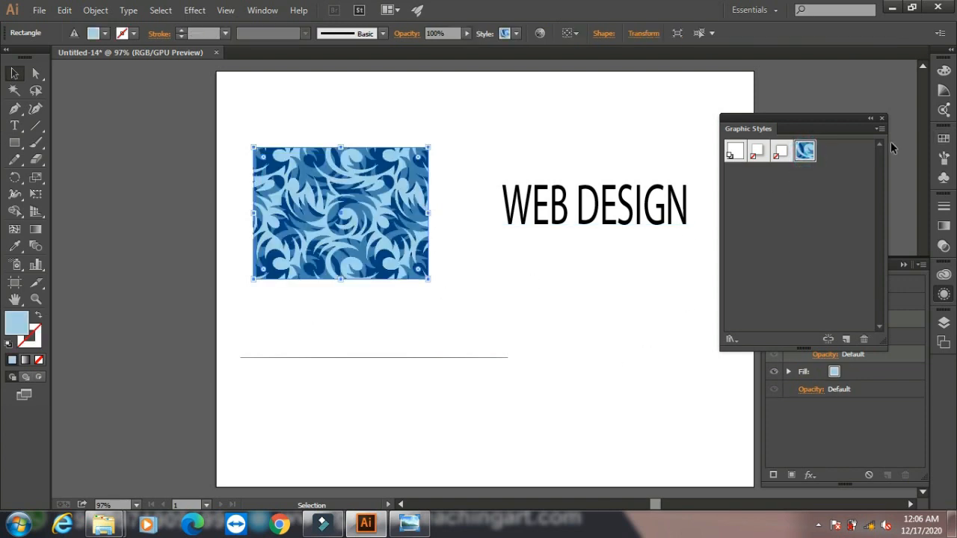
Open the 3D Effects graphic style library, make its panel taller and place it below the WEB DESIGN text.
click(732, 343)
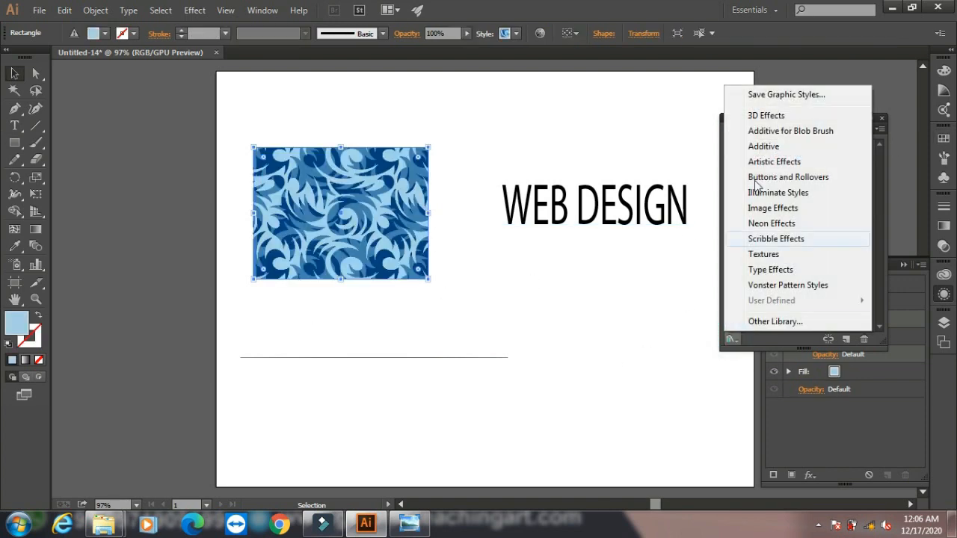
click(770, 115)
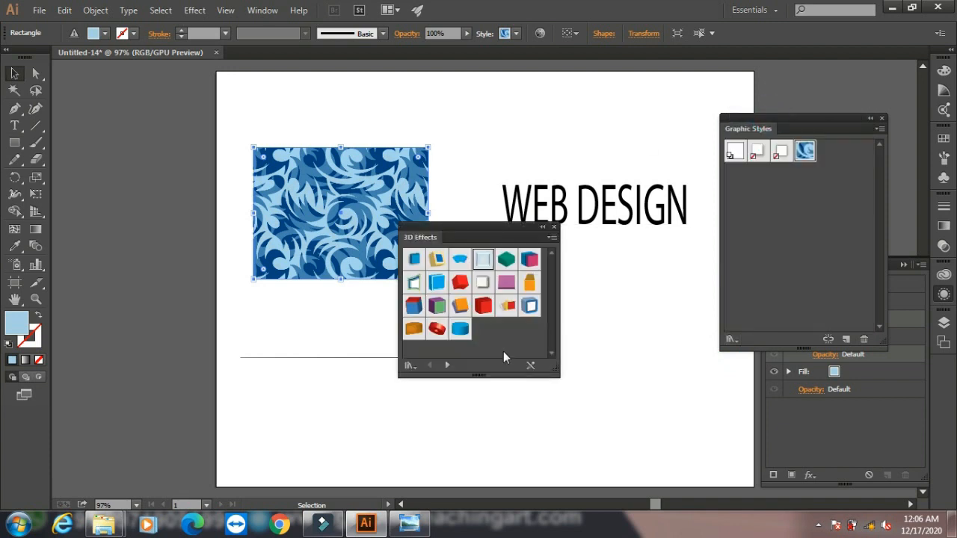
drag(481, 377, 480, 464)
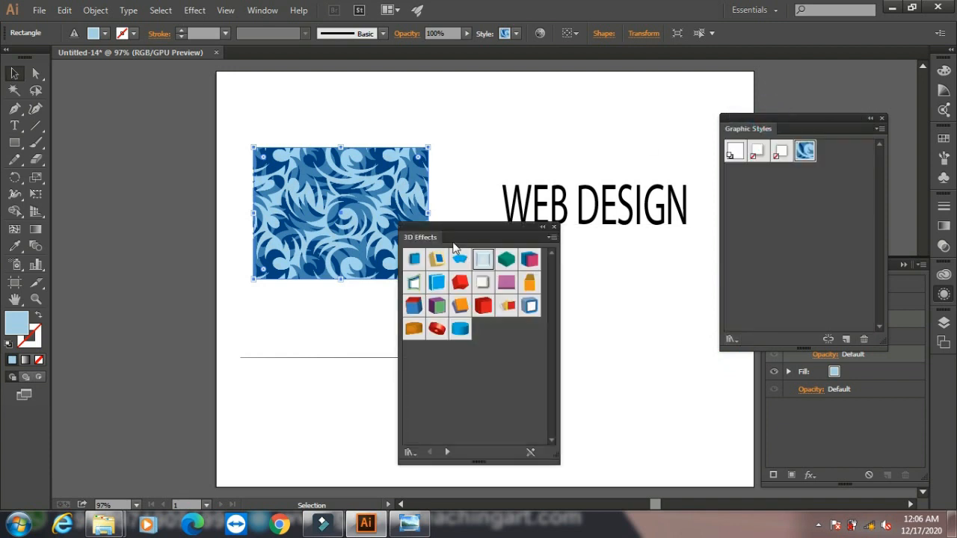
drag(452, 237, 593, 258)
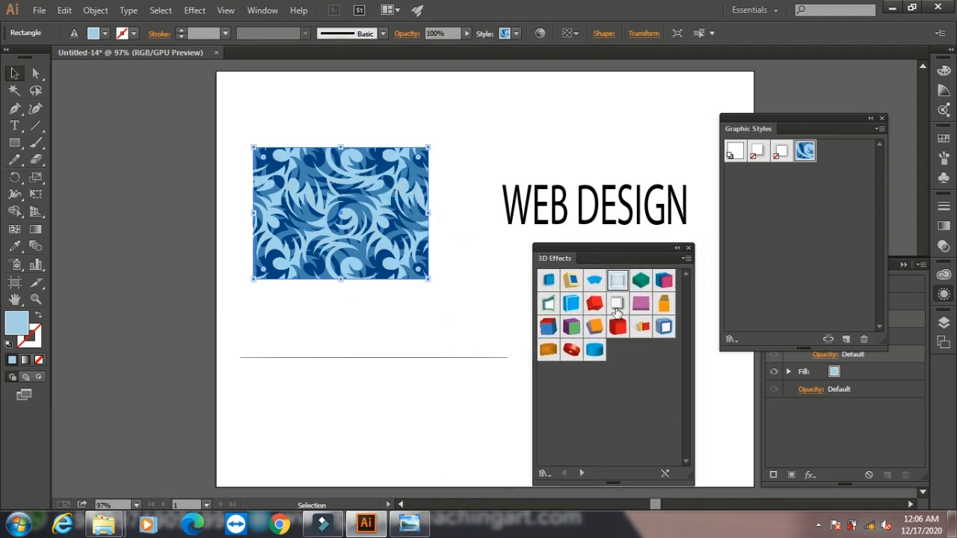
Apply the 3D Effect 1 style to the rectangle, and replace it with the framed 3D Effect 2 style.
click(551, 280)
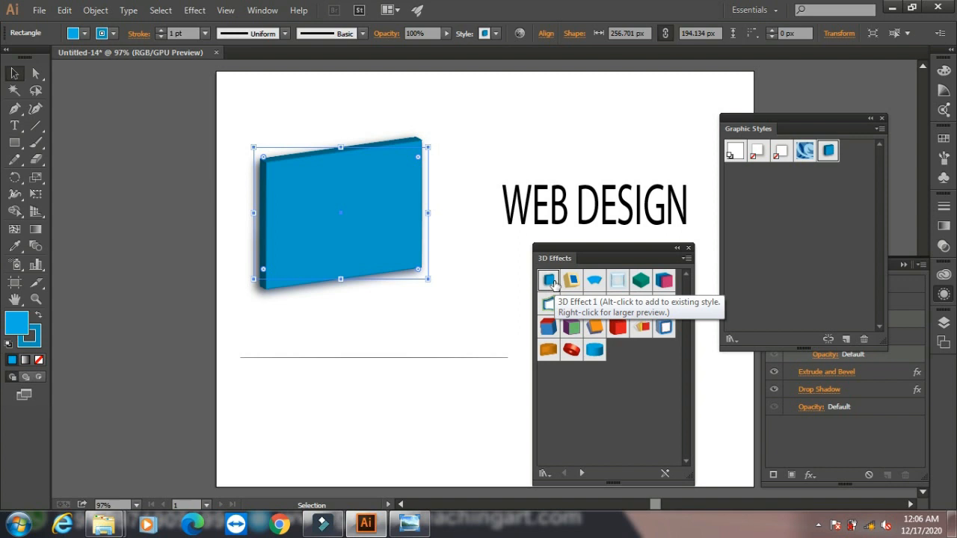
click(571, 282)
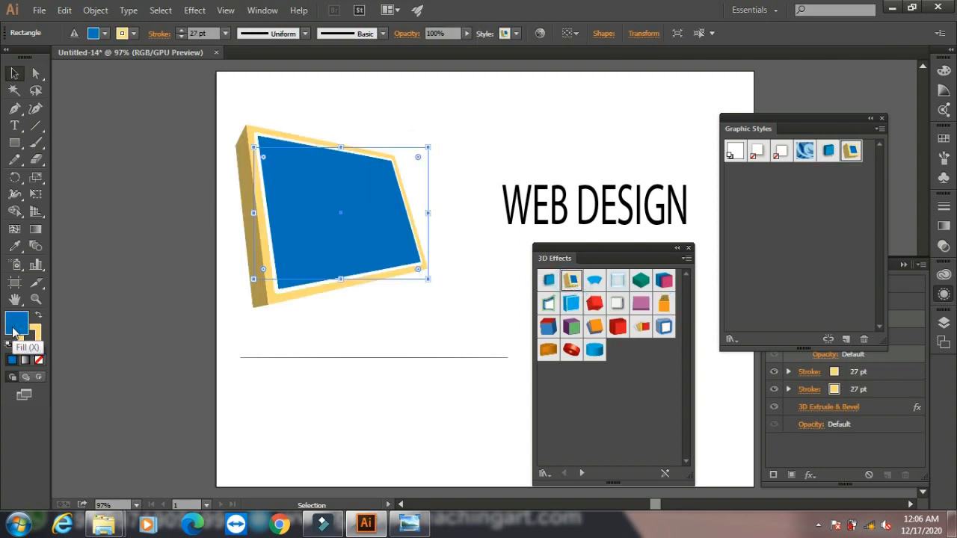
Change the fill of the 3D-styled rectangle to red, E21A40.
double_click(14, 331)
drag(498, 204, 495, 172)
click(452, 186)
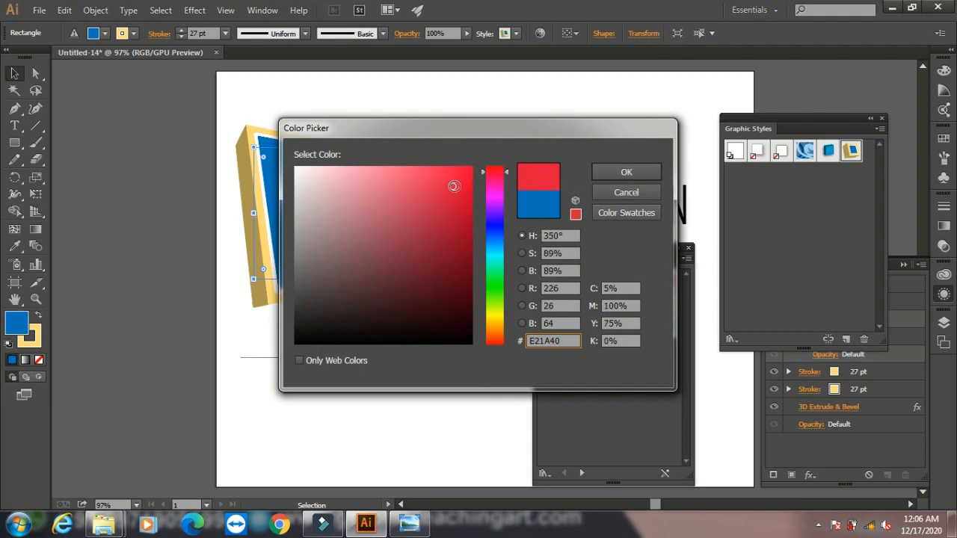
click(656, 171)
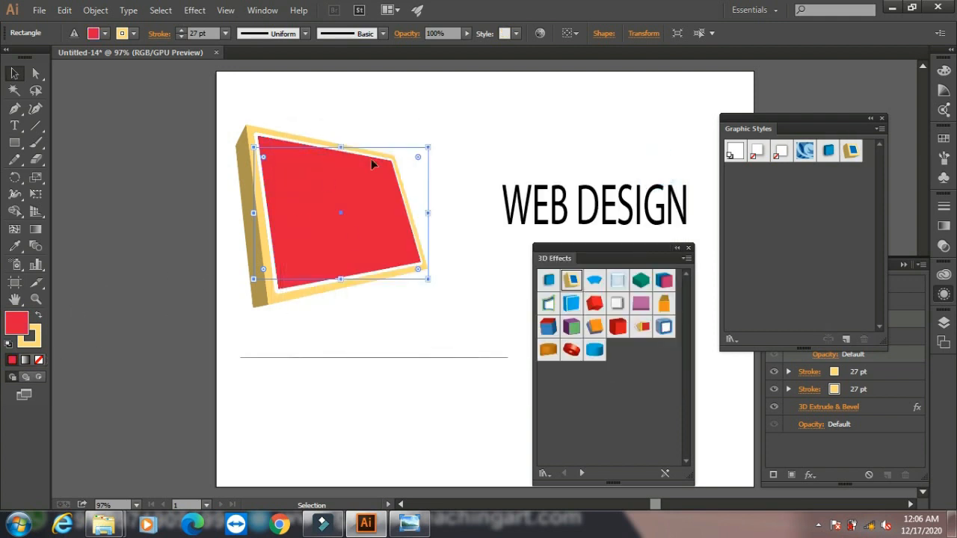
Set the 3D-styled rectangle's stroke colour to blue, 0E1FE5.
click(33, 340)
double_click(33, 340)
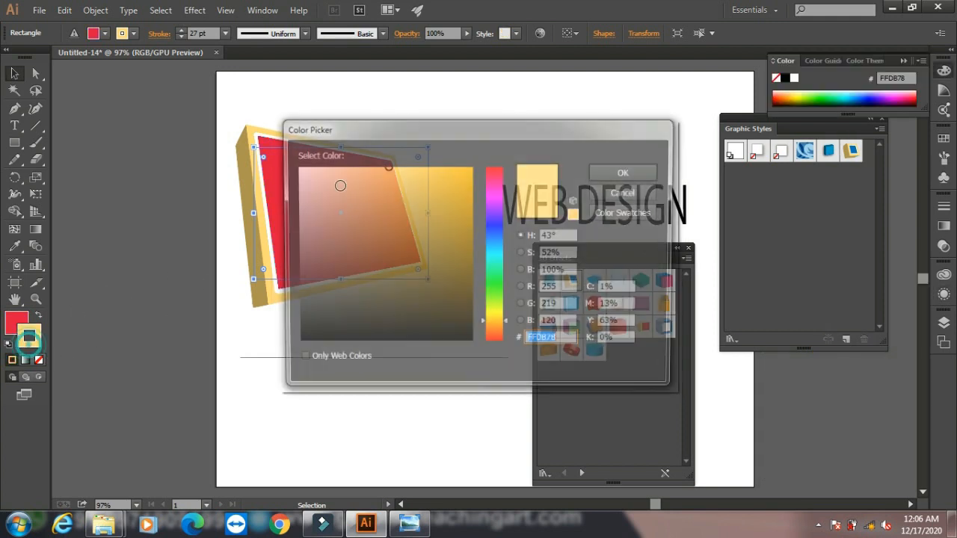
click(495, 228)
click(461, 184)
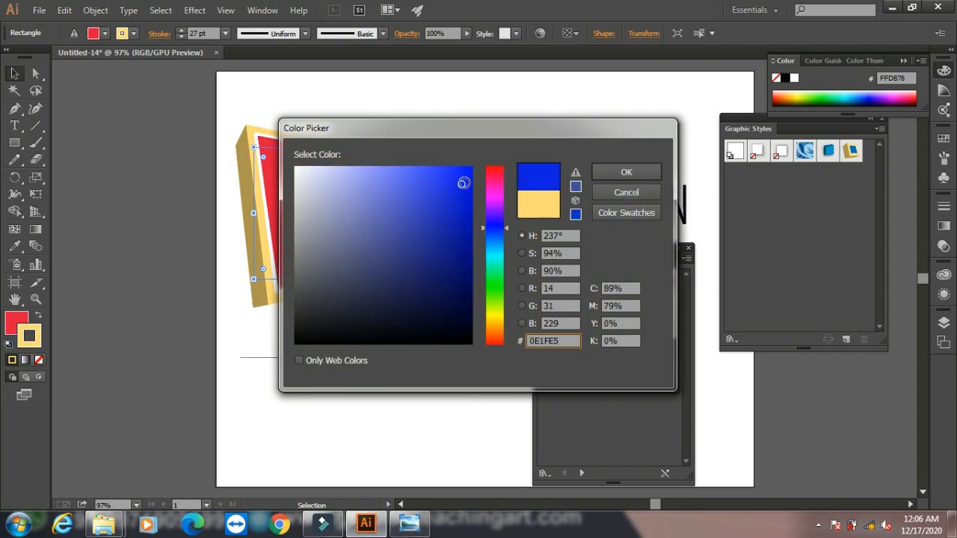
click(620, 178)
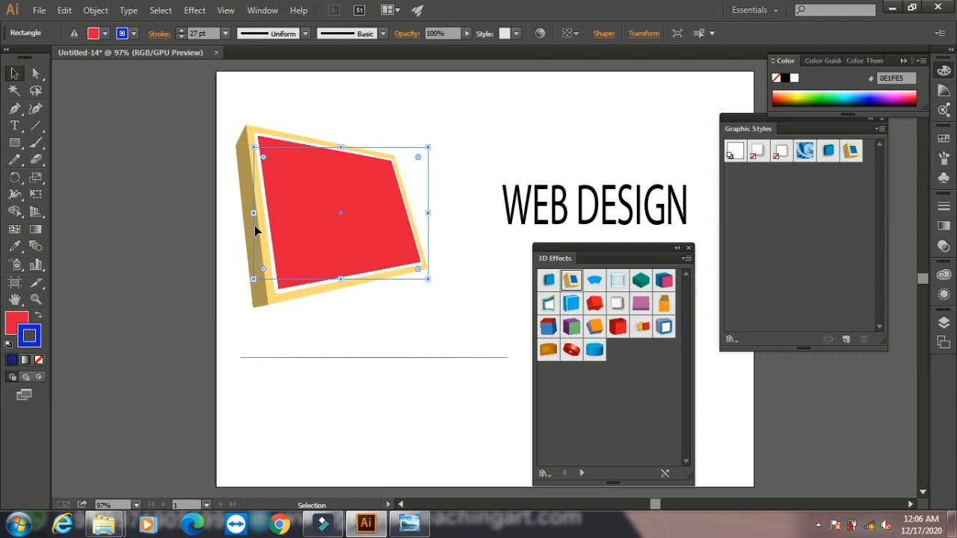
Expand the appearance of the 3D rectangle and deselect it.
click(95, 10)
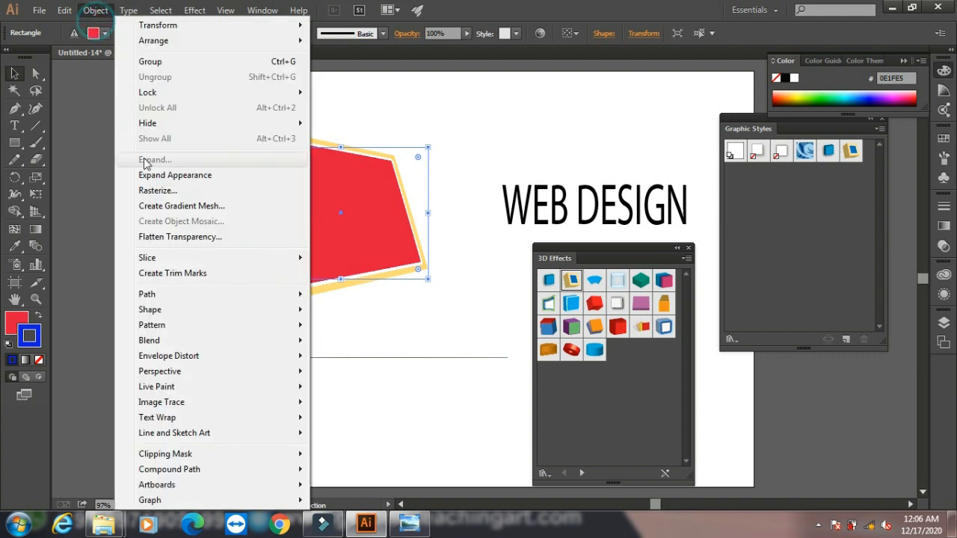
click(151, 175)
click(135, 141)
Use the Group Selection tool to recolour the frame's dark side face with blue, 1662DB.
click(36, 74)
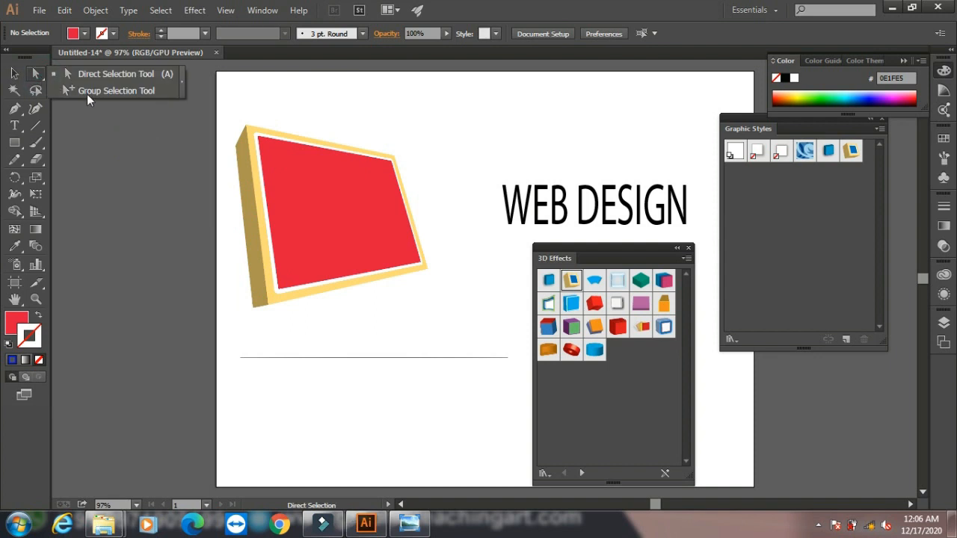
click(87, 91)
click(251, 200)
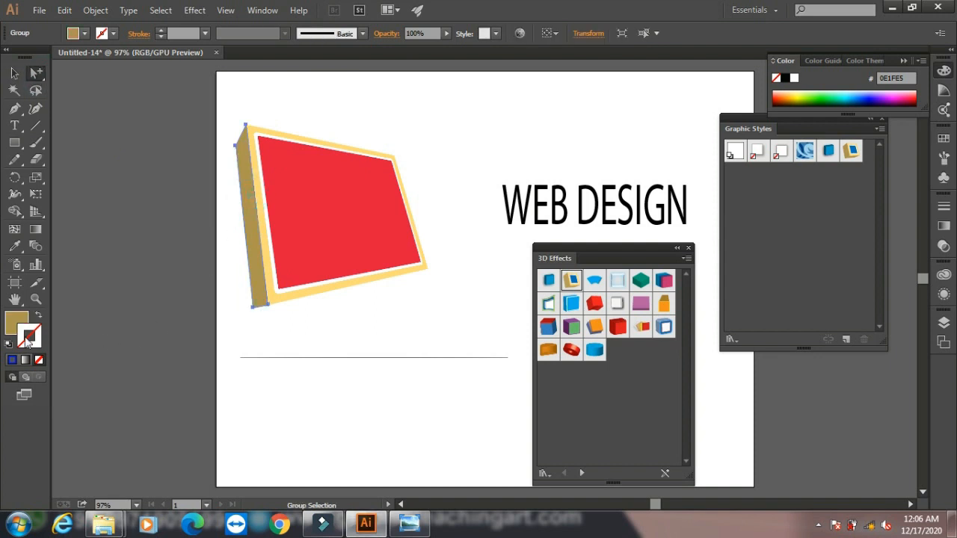
double_click(17, 322)
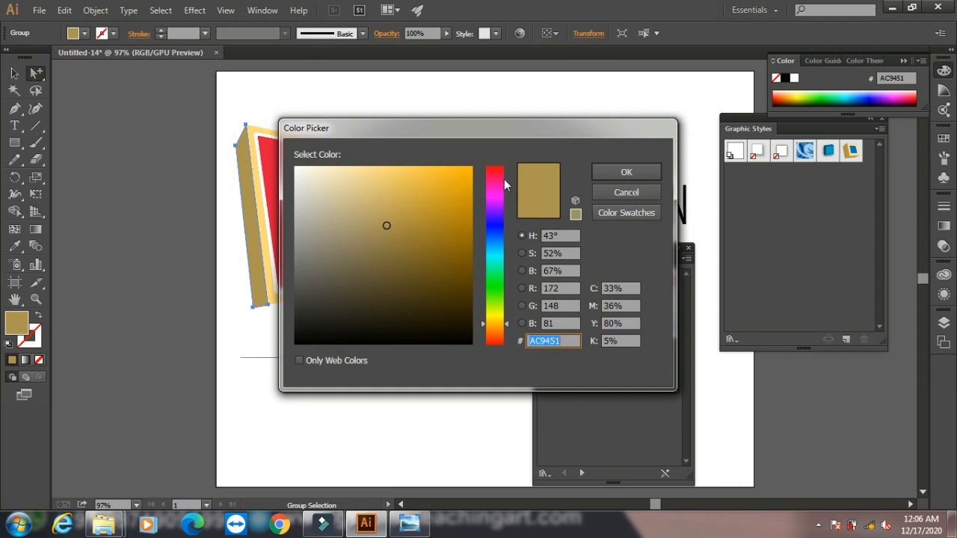
drag(505, 185, 498, 241)
click(456, 191)
click(620, 172)
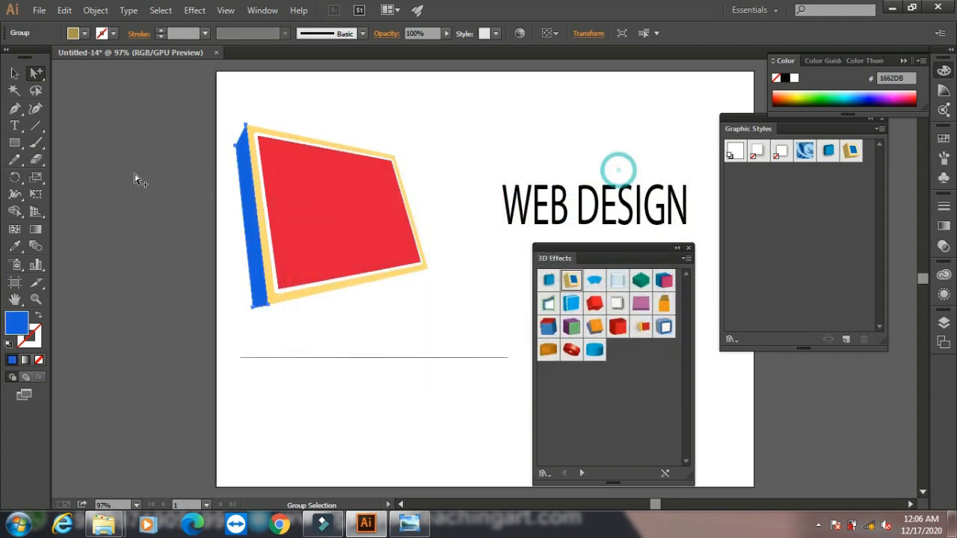
click(157, 199)
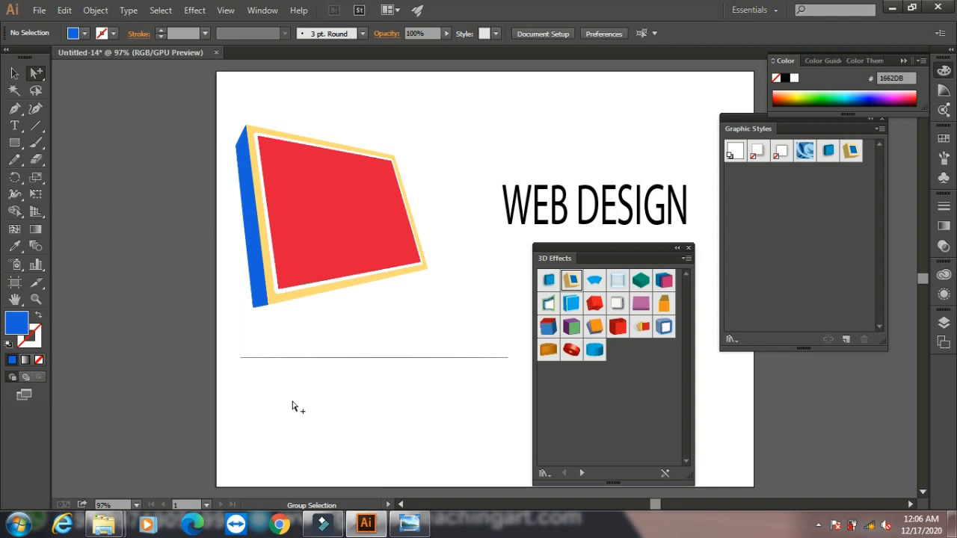
Undo the side face recolouring, the expanded appearance and the blue stroke change.
key(ctrl+z)
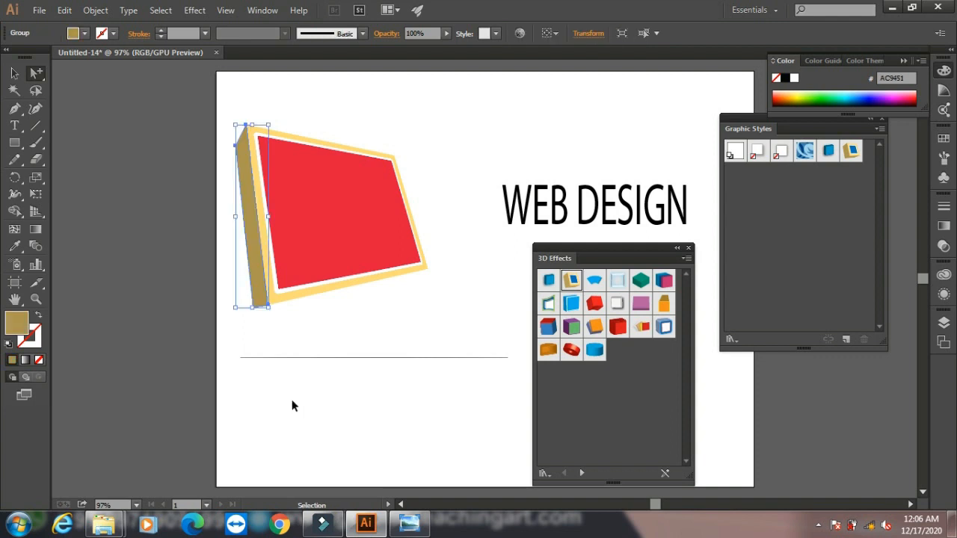
key(ctrl+z)
key(ctrl+z)
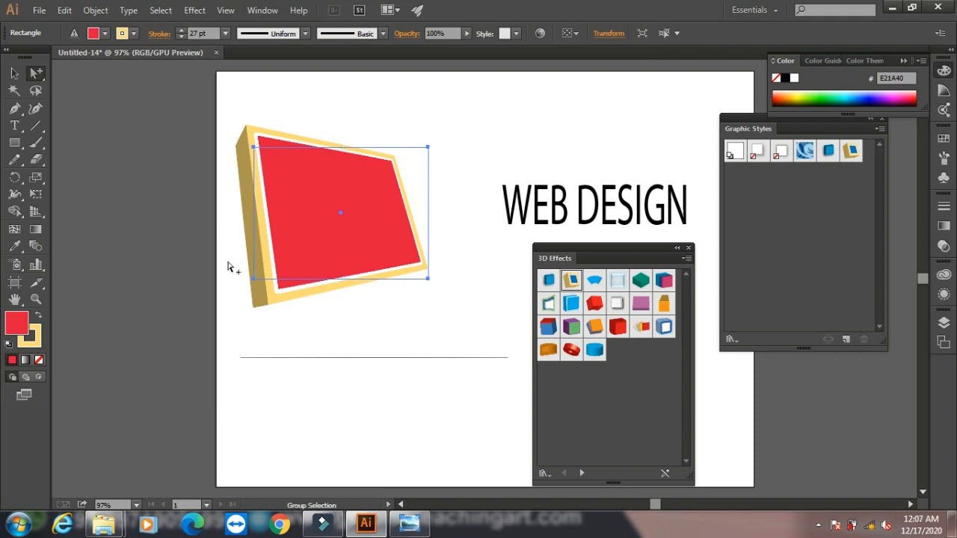
Try 3D Effects 3, 4, 5, 6, 12, 11 and 10 on the rectangle, ending with the red 3D Effect 9.
click(595, 281)
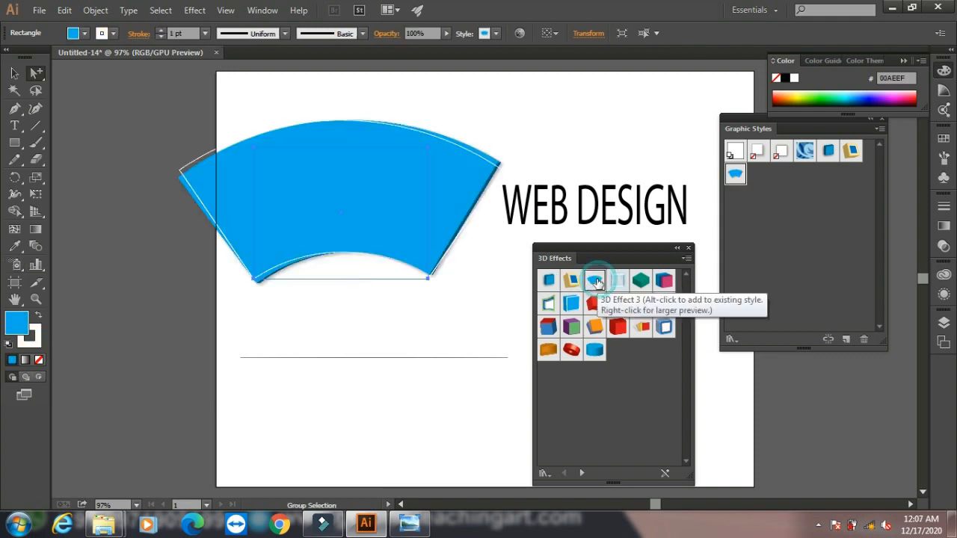
click(617, 281)
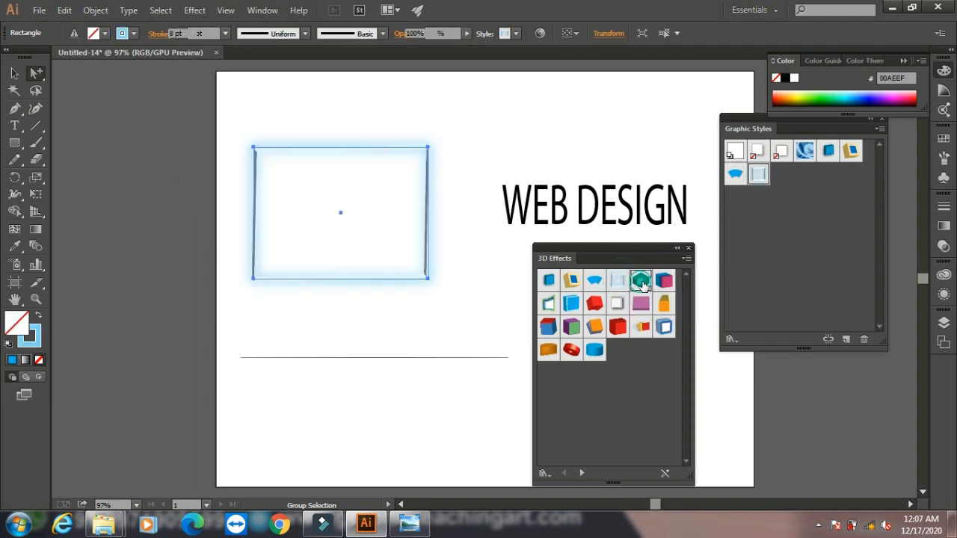
click(641, 281)
click(664, 281)
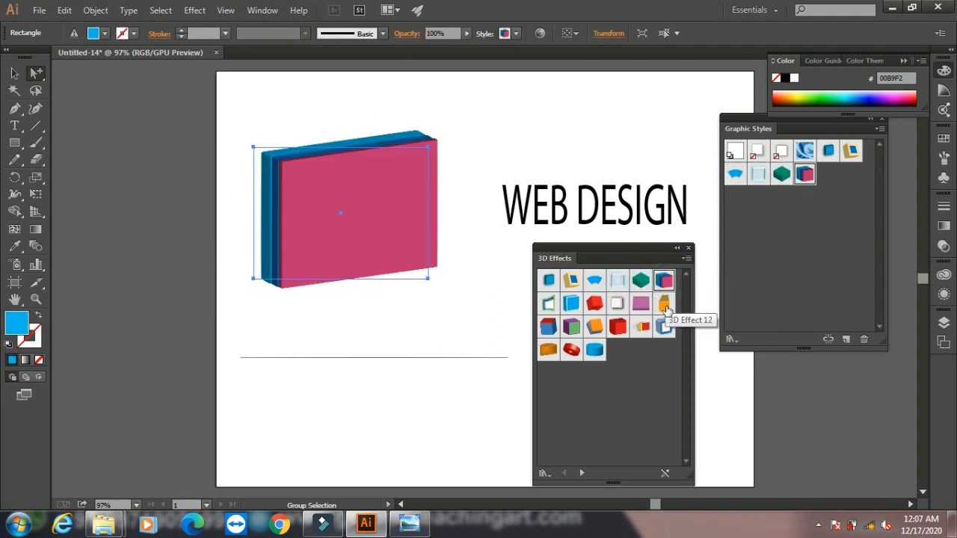
click(664, 305)
click(641, 303)
click(618, 303)
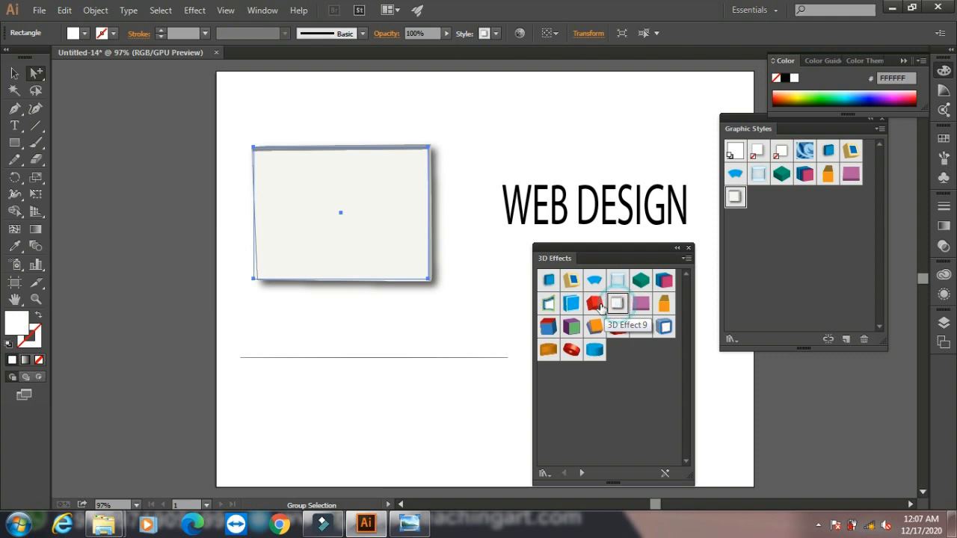
click(596, 305)
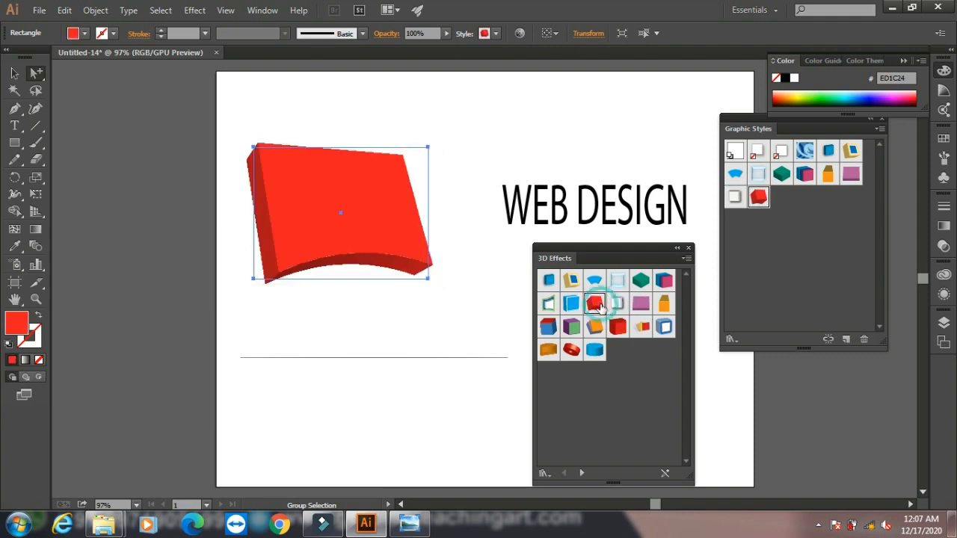
Apply 3D Effect 8, 3D Effect 2 and finally the arched 3D Effect 3 to the WEB DESIGN text.
click(565, 198)
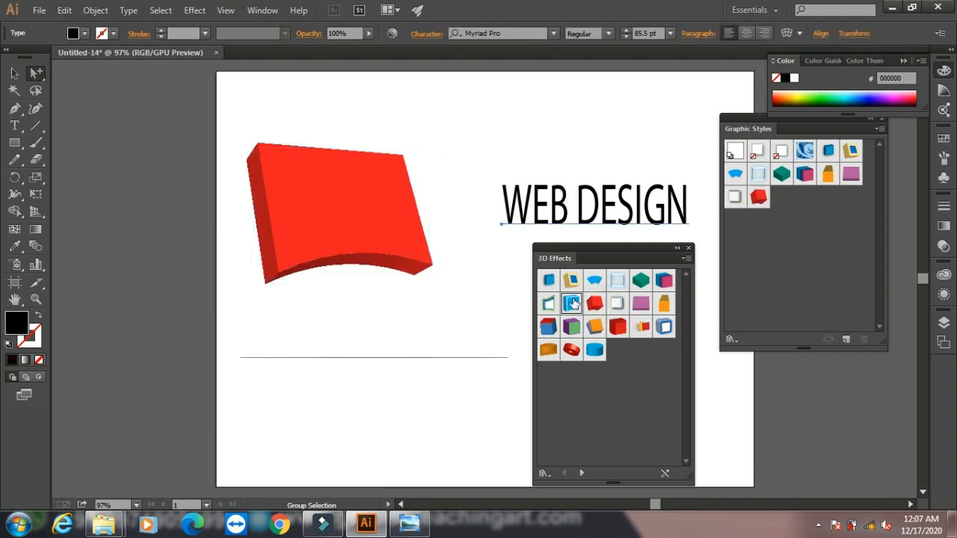
click(572, 305)
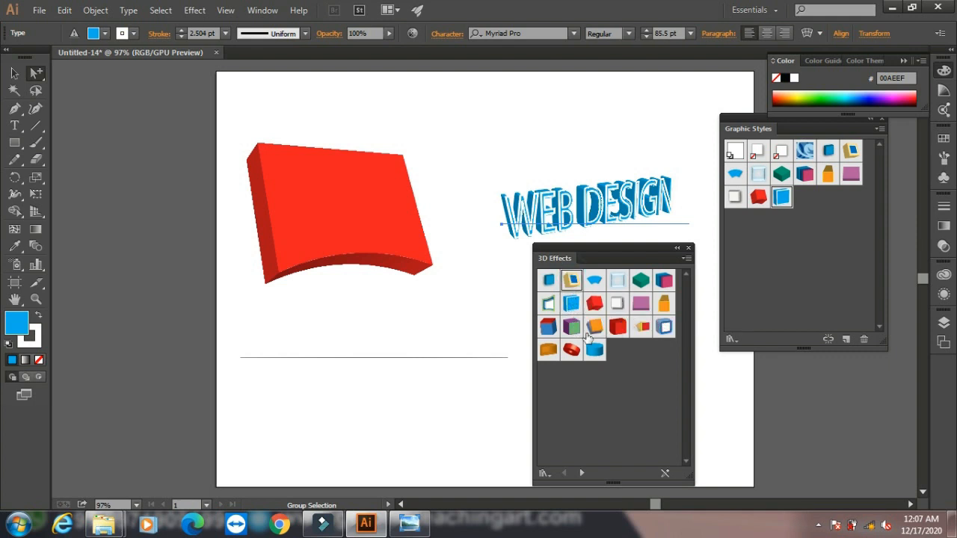
click(572, 280)
click(597, 280)
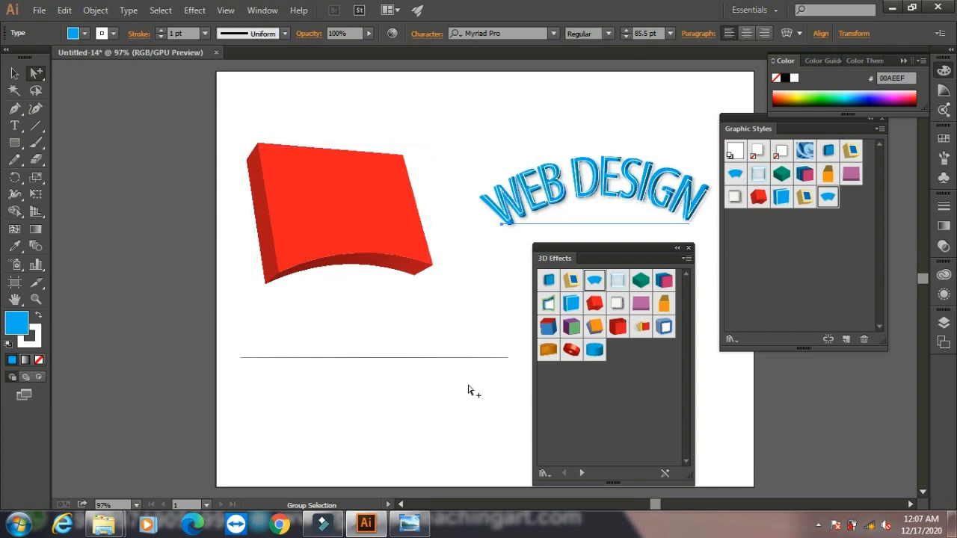
Apply the purple-green cube style, the red-blue cube style and finally the red 3D Effect 9 to the horizontal line.
click(445, 357)
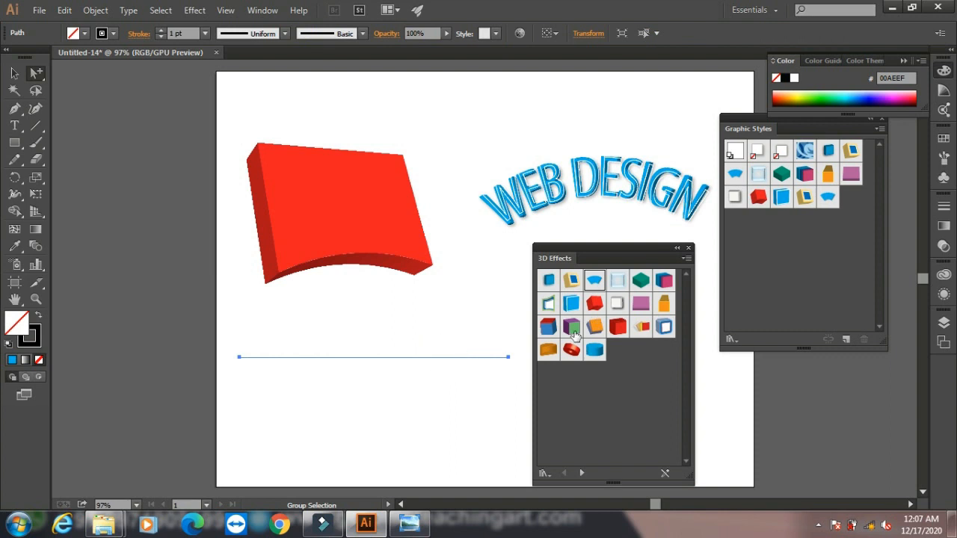
click(572, 329)
click(549, 327)
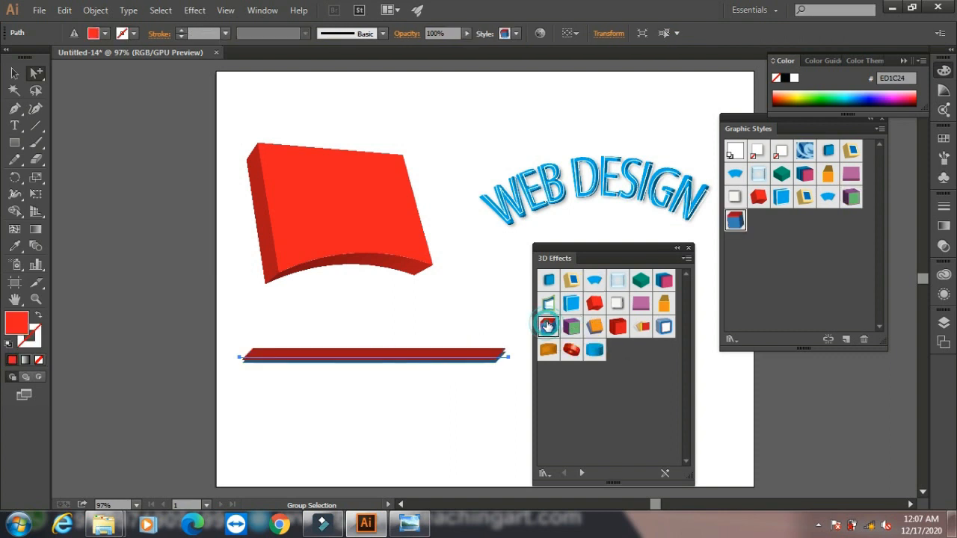
click(595, 303)
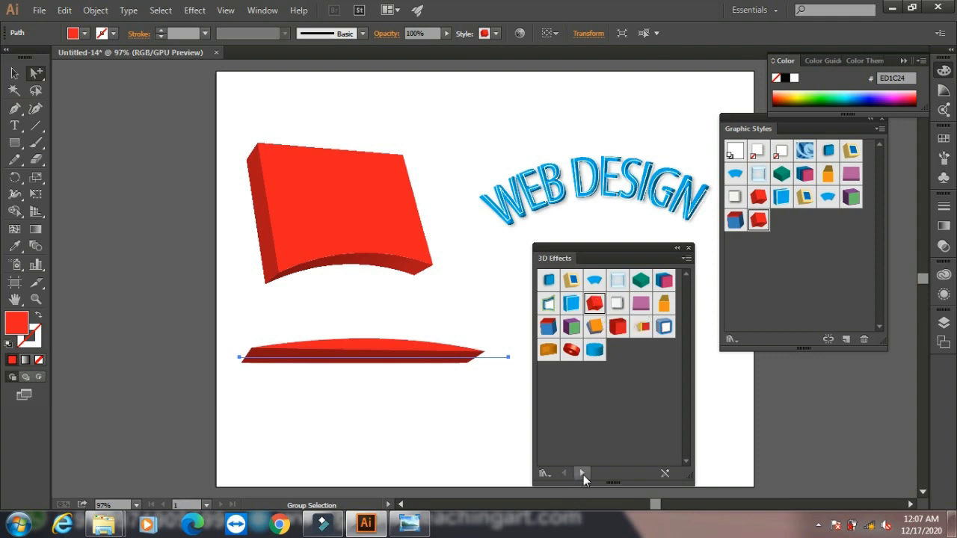
Load the Additive for Blob Brush style library and apply its fourth style, a soft shadow, to the rectangle.
click(582, 474)
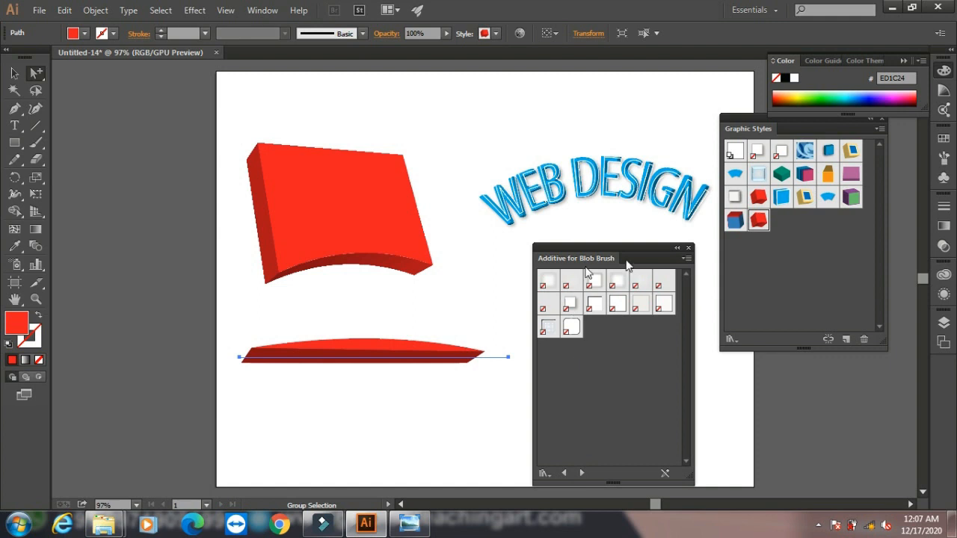
click(313, 206)
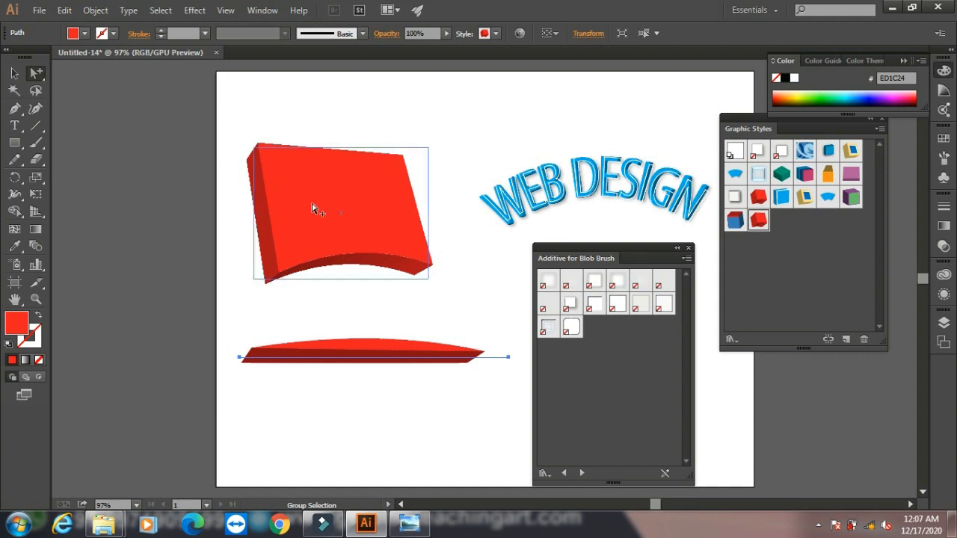
click(618, 283)
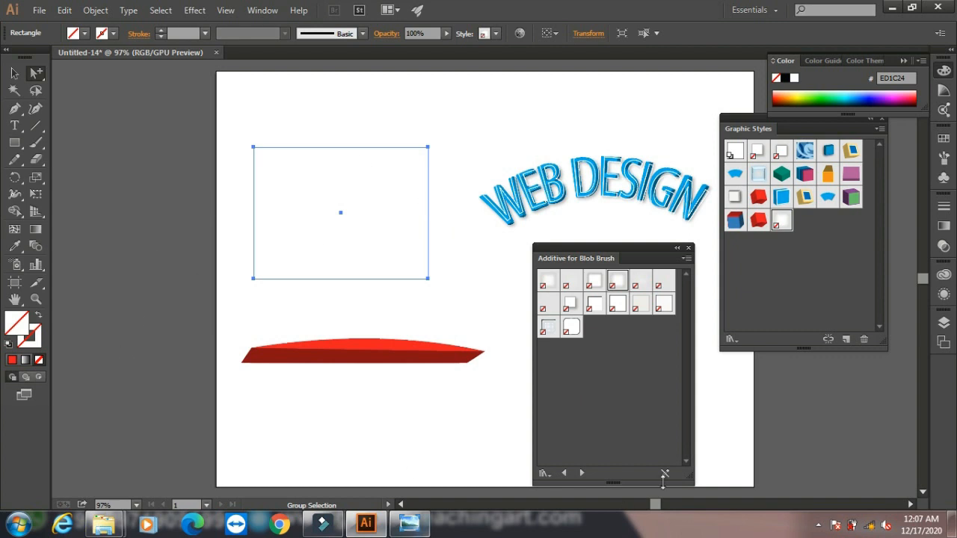
Load the Artistic Effects library and try the rough black frame, torn tan paper, black outline and Color Halftone styles on the rectangle.
click(581, 474)
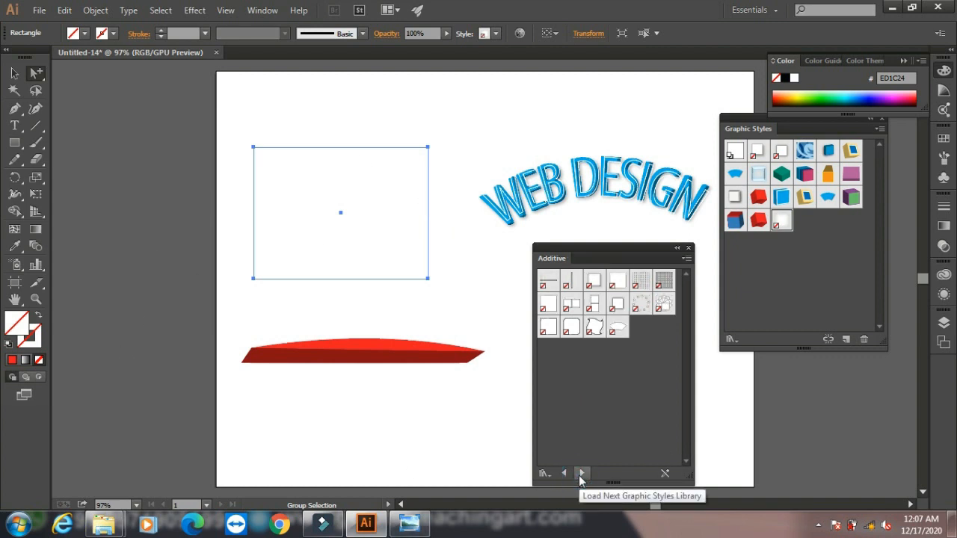
click(581, 474)
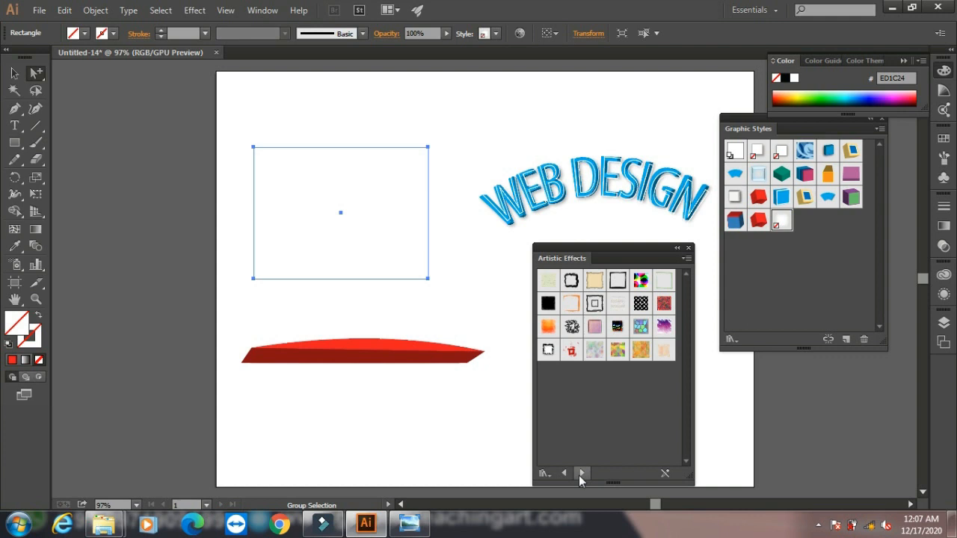
click(571, 280)
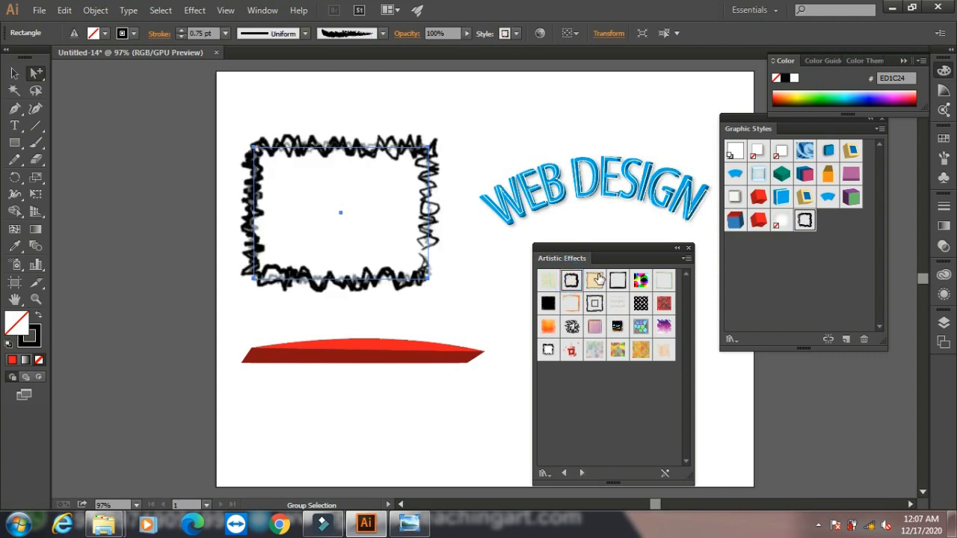
click(596, 280)
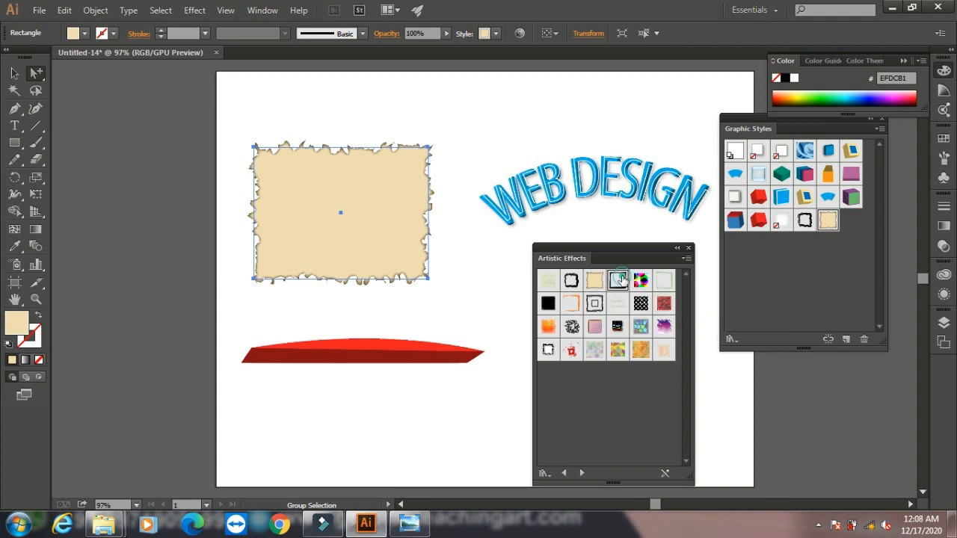
click(619, 280)
click(641, 283)
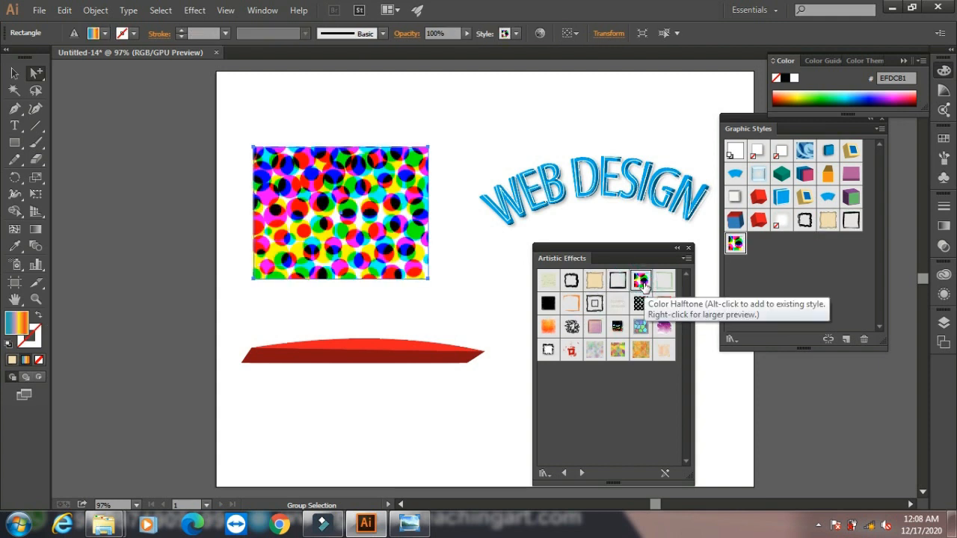
Try the black-dot pattern, dark red, purple gradient, blue mosaic and black artistic styles on the rectangle, ending with Tissue Paper Collage.
click(641, 303)
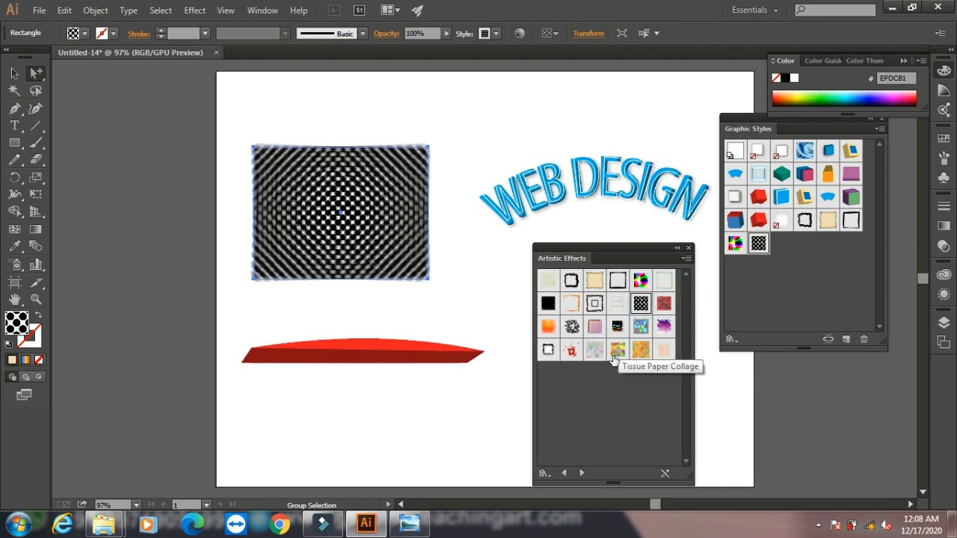
click(664, 303)
click(664, 326)
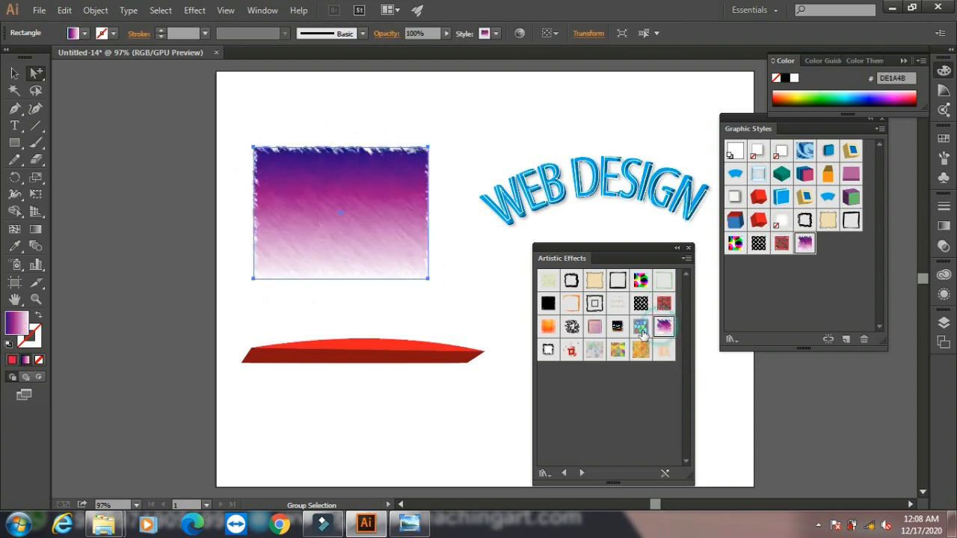
click(641, 326)
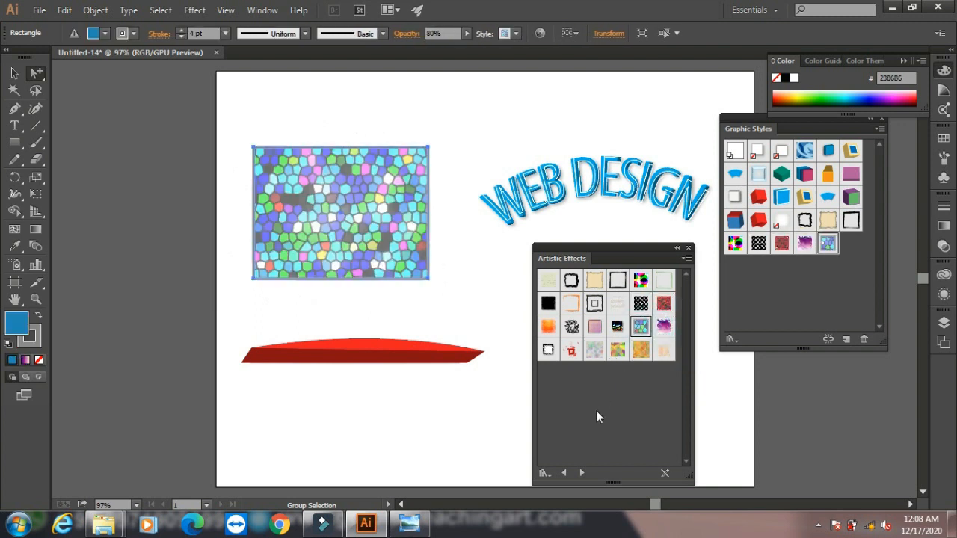
click(617, 326)
click(617, 349)
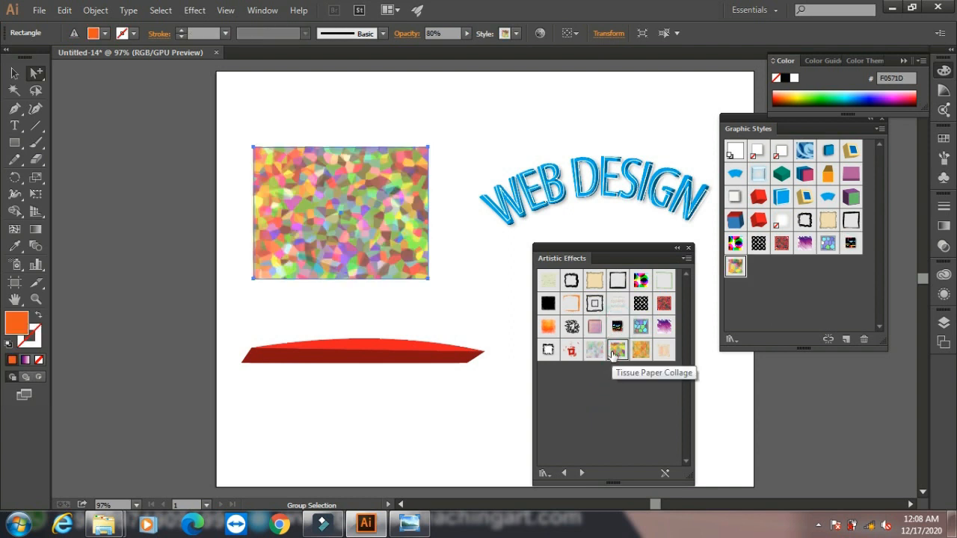
Load the Buttons and Rollovers library and try four rectangle styles: bevelled blue, pale silver, plain blue and finally blue-white gradient.
click(581, 473)
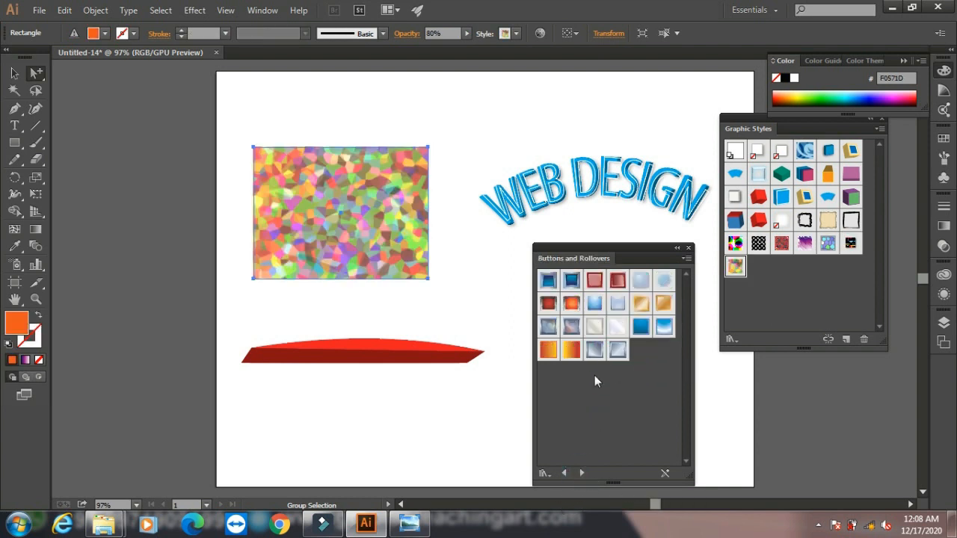
click(549, 280)
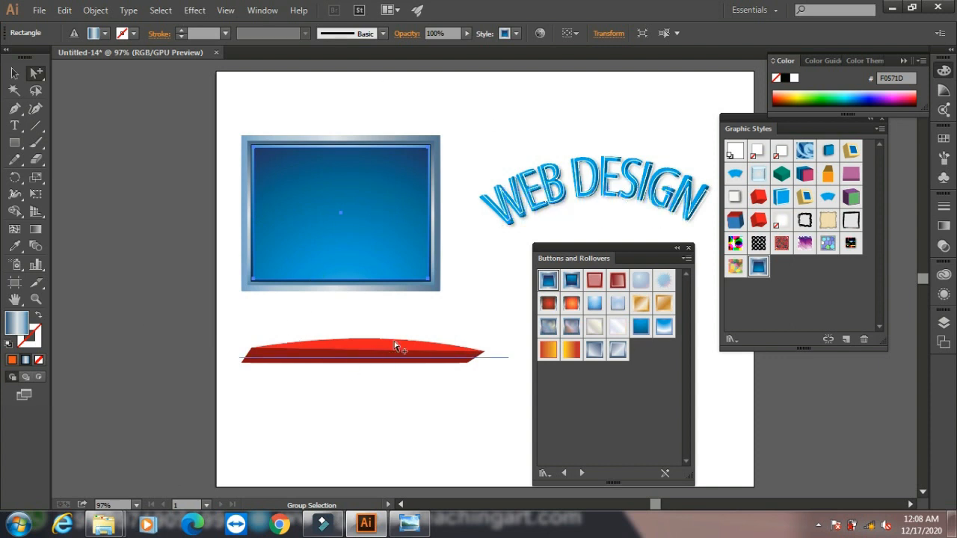
click(617, 326)
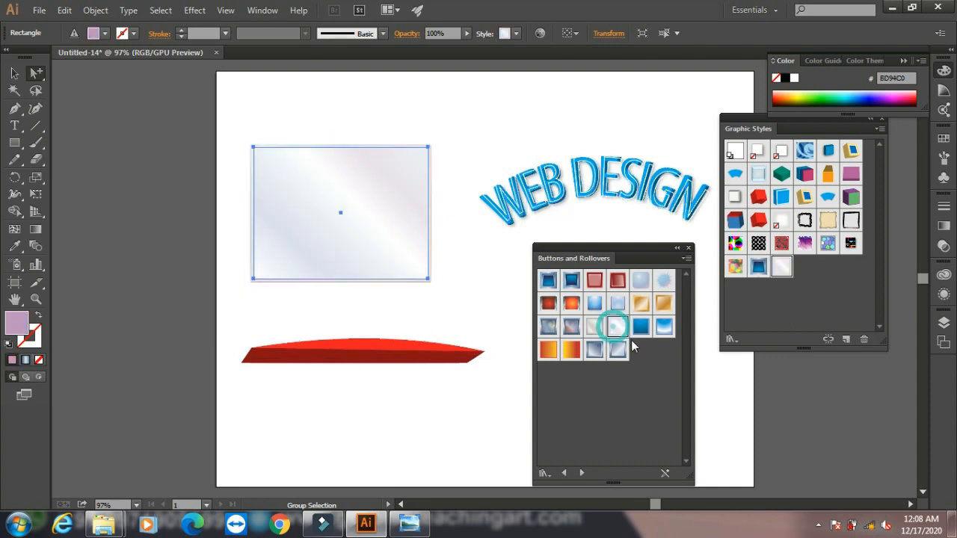
click(641, 326)
click(664, 326)
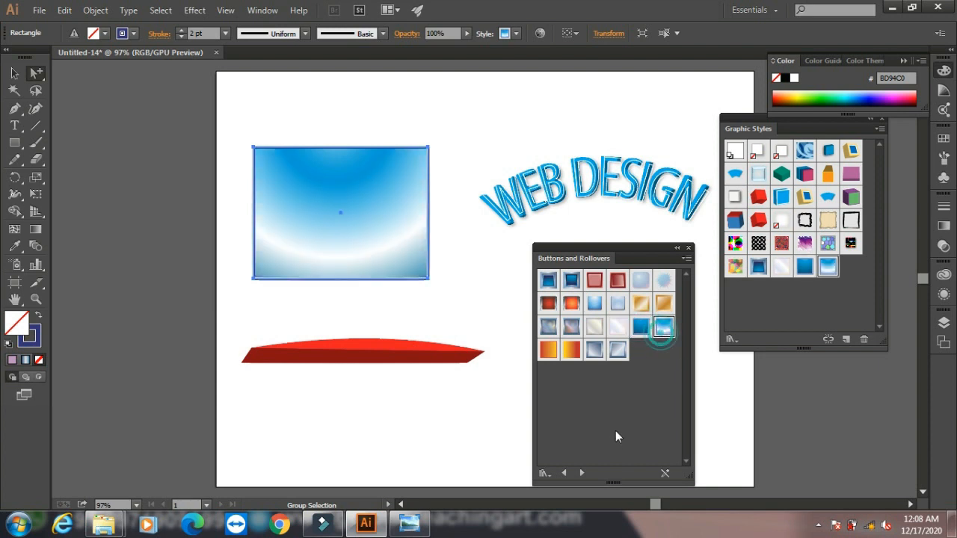
Load the Illuminate Styles library and apply Illuminating Aqua, Arched Royal Blue, a dark navy style and an arched orange-red style to the rectangle.
click(582, 473)
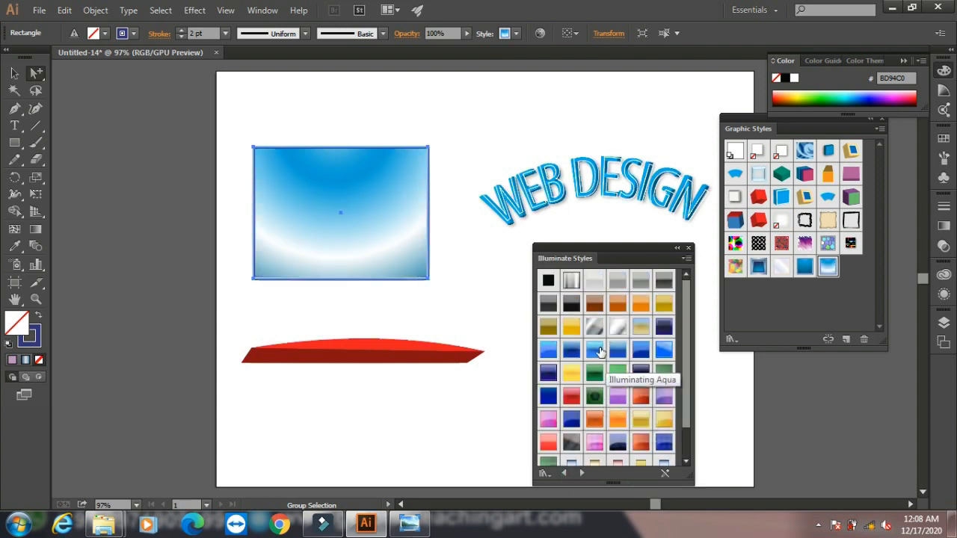
click(603, 355)
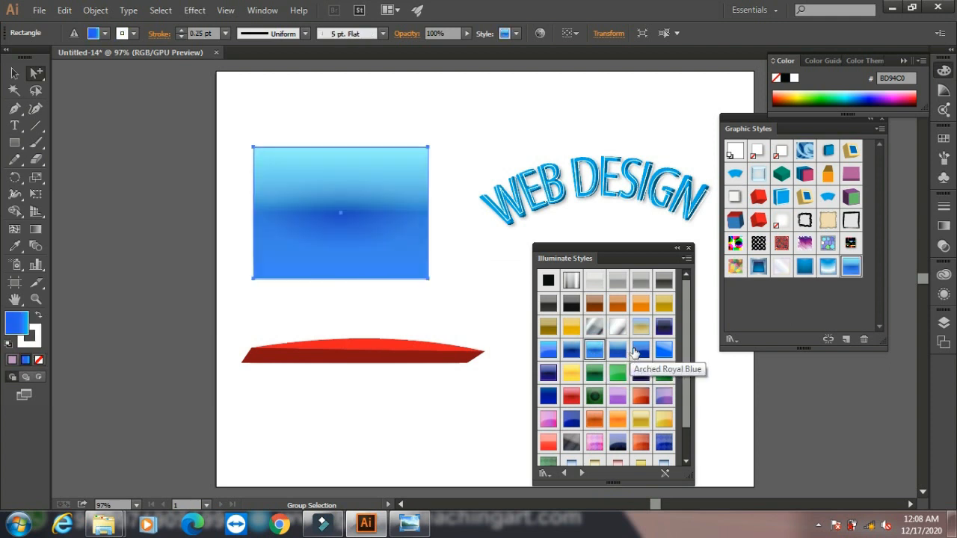
click(634, 352)
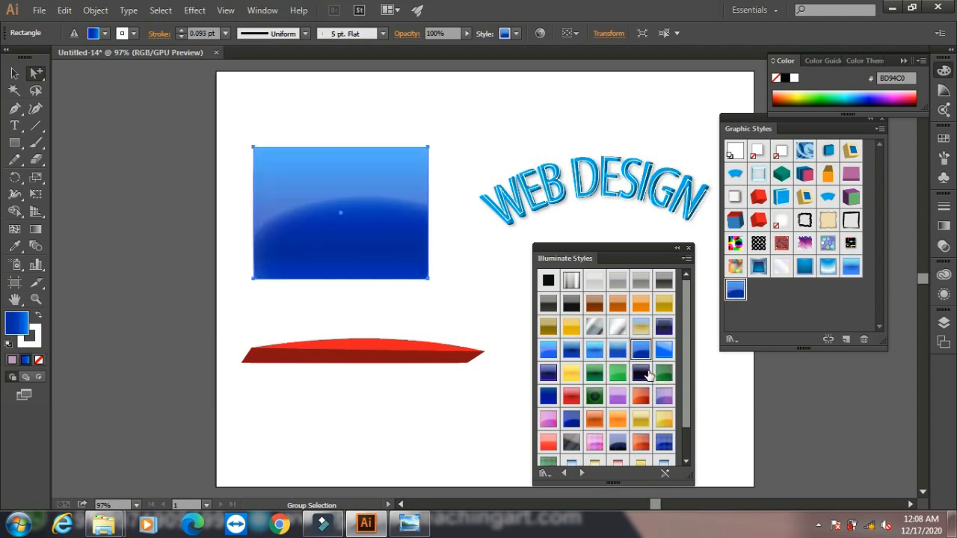
click(646, 374)
Load the Image Effects library and apply the two silver metal styles, then the green gradient with drop shadow, to the rectangle.
click(582, 474)
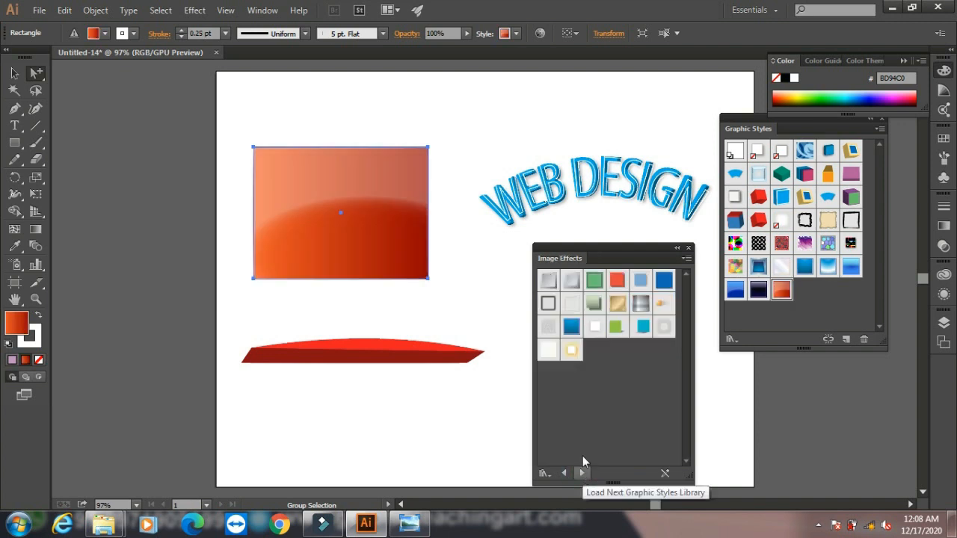
click(550, 281)
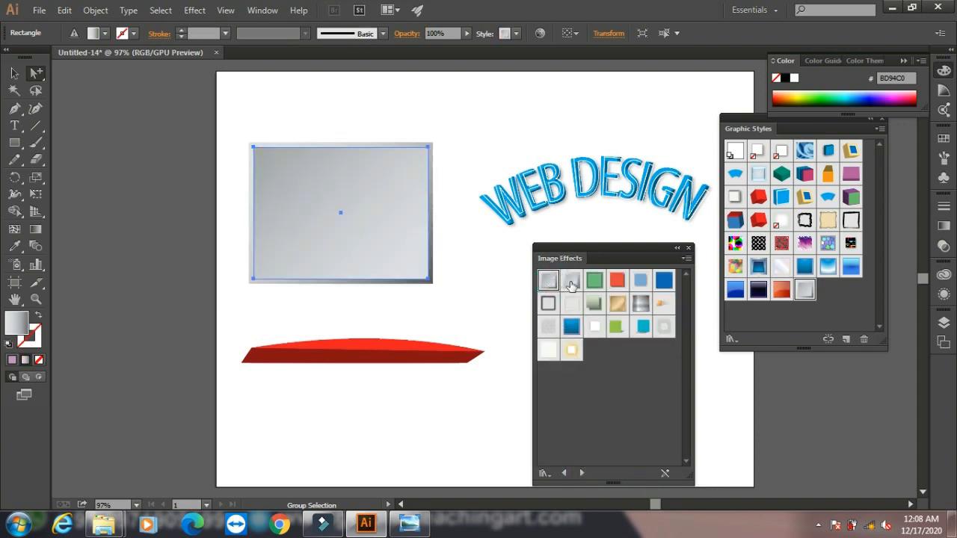
click(572, 282)
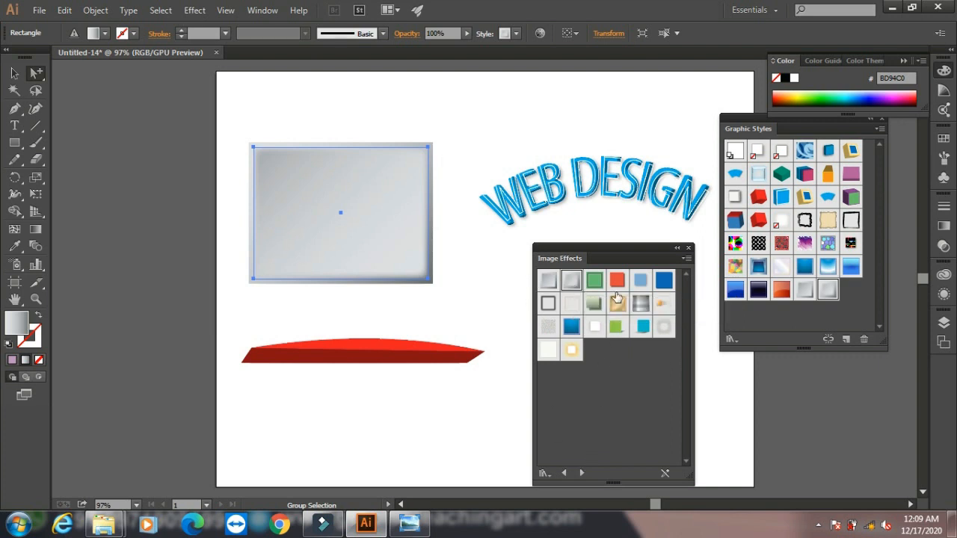
click(594, 303)
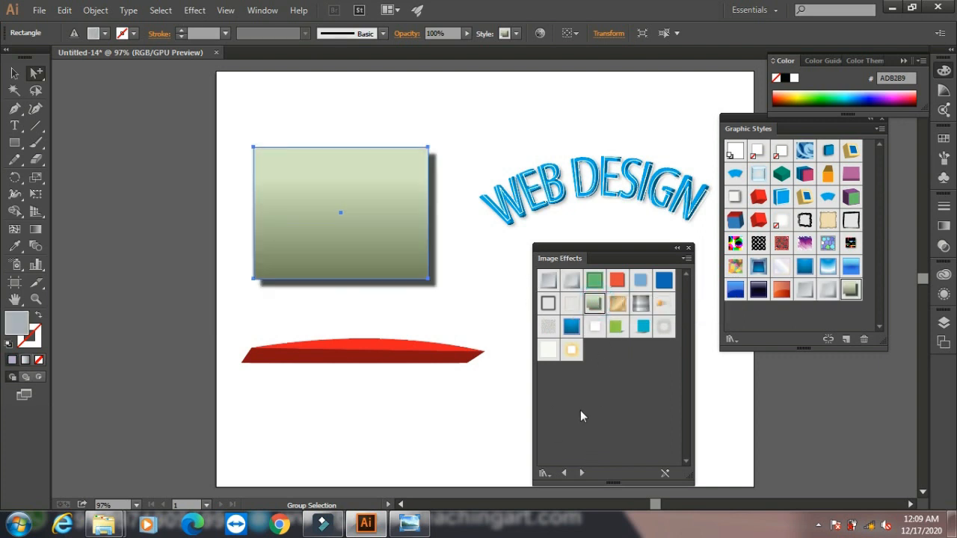
Load the Neon Effects library, apply the purple and then light blue neon to the rectangle, and orange neon to the WEB DESIGN text.
click(581, 474)
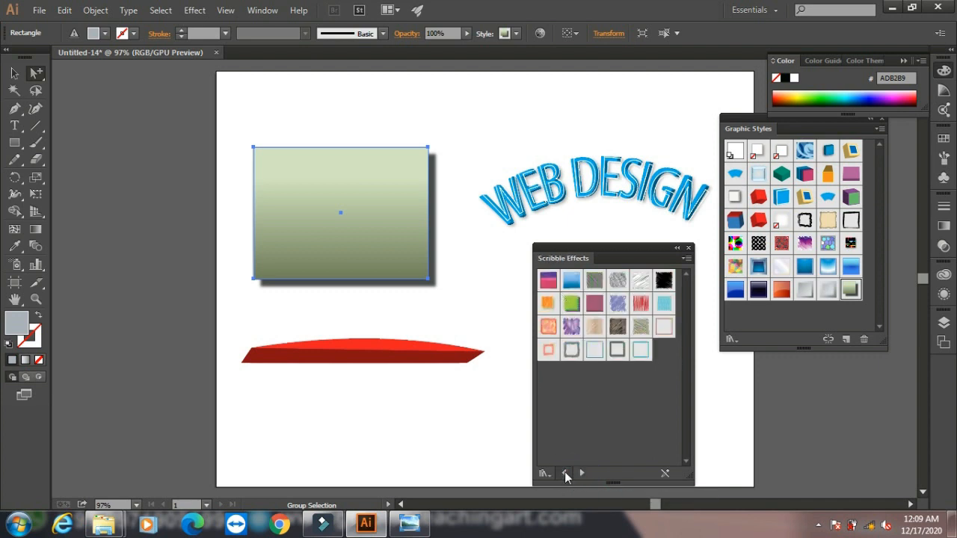
click(564, 473)
click(571, 303)
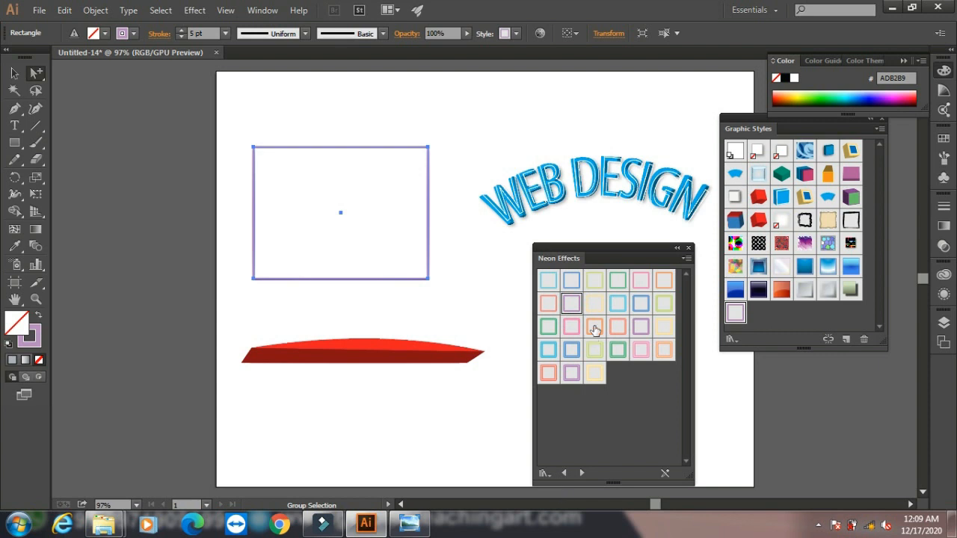
click(618, 303)
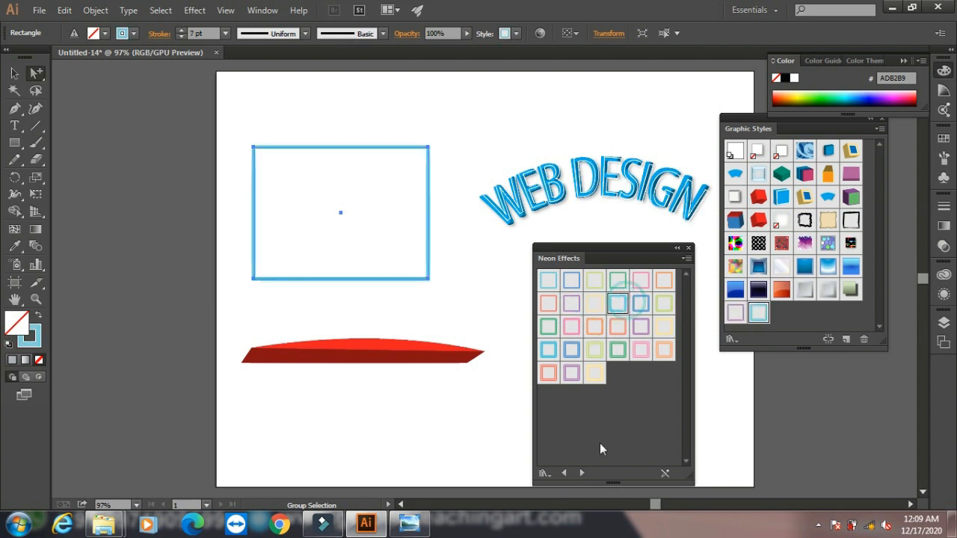
click(560, 190)
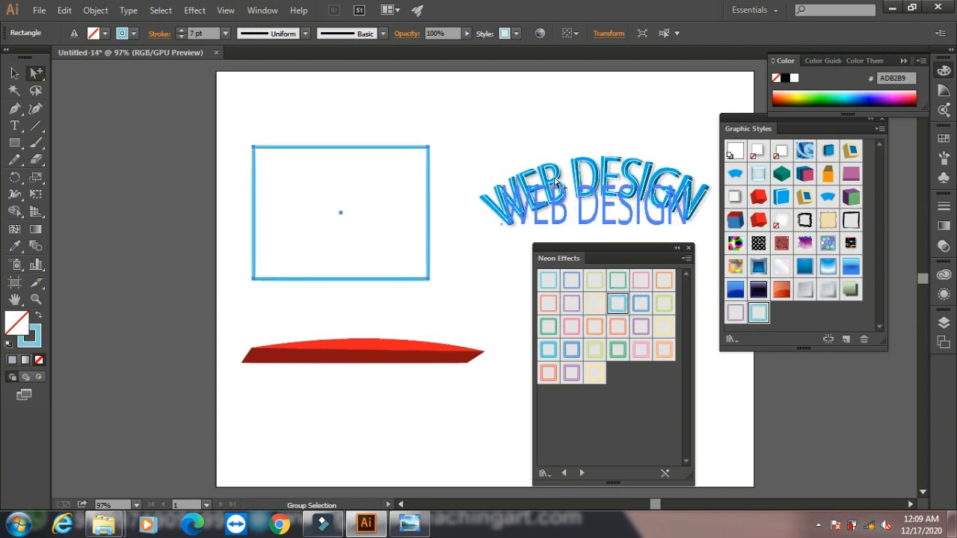
click(594, 326)
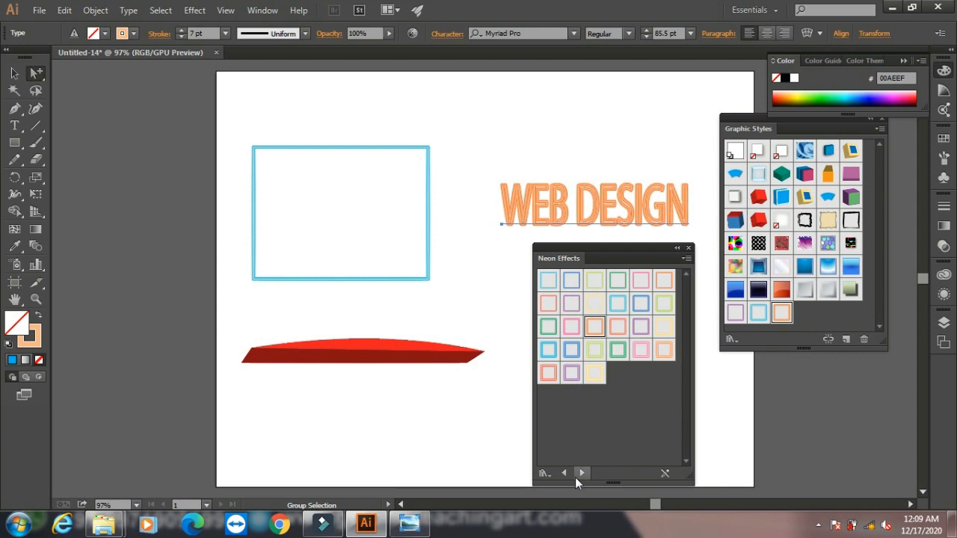
Load the Scribble Effects library and apply the green multicolour scribble, then the black pencil scribble, to the rectangle.
click(577, 475)
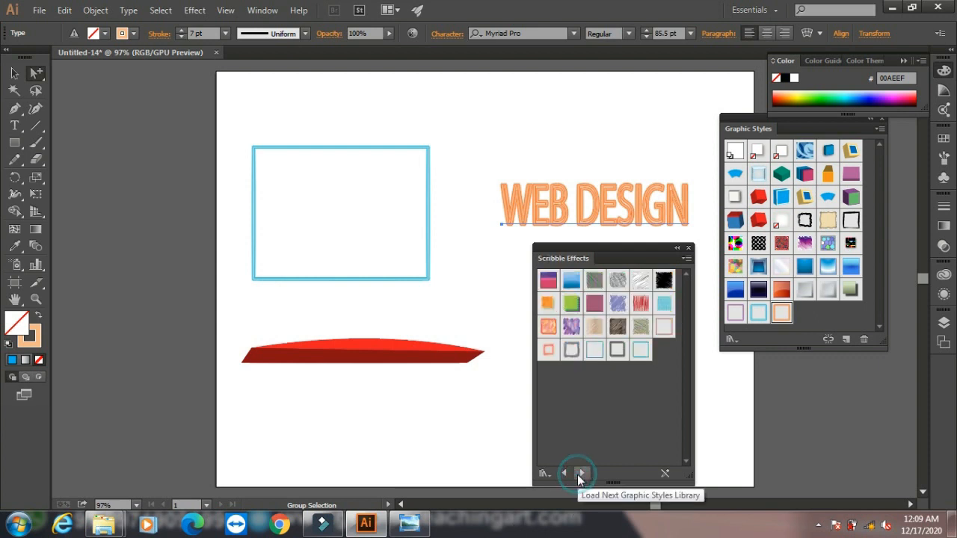
click(423, 242)
click(429, 247)
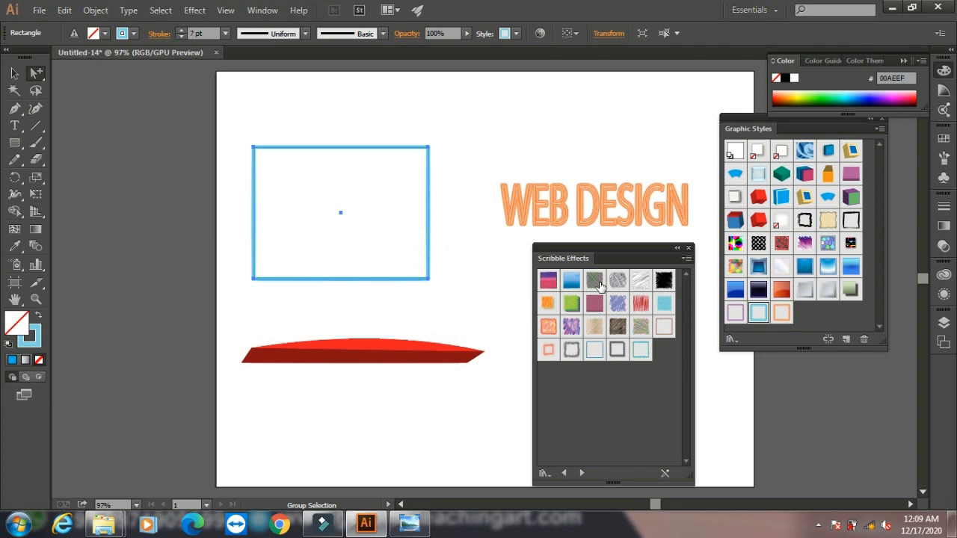
click(598, 286)
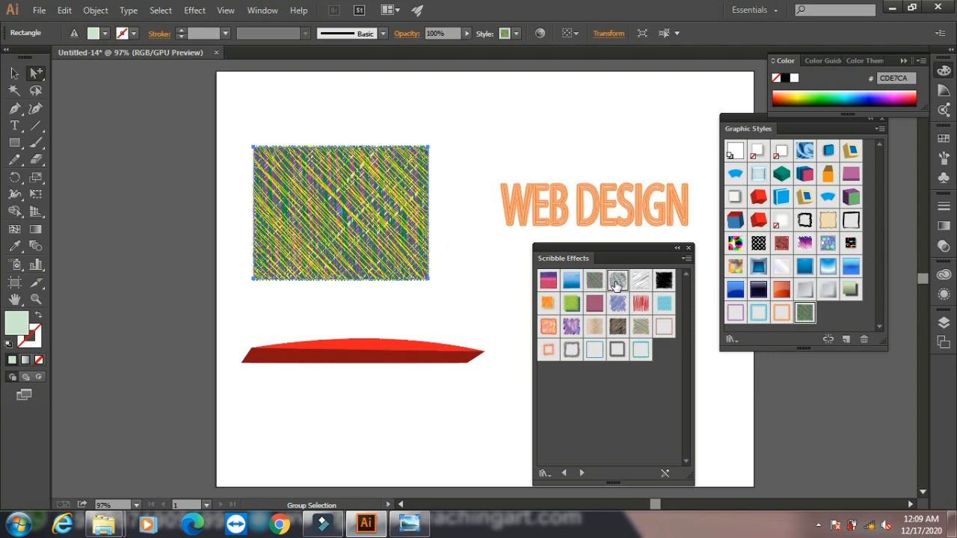
click(617, 281)
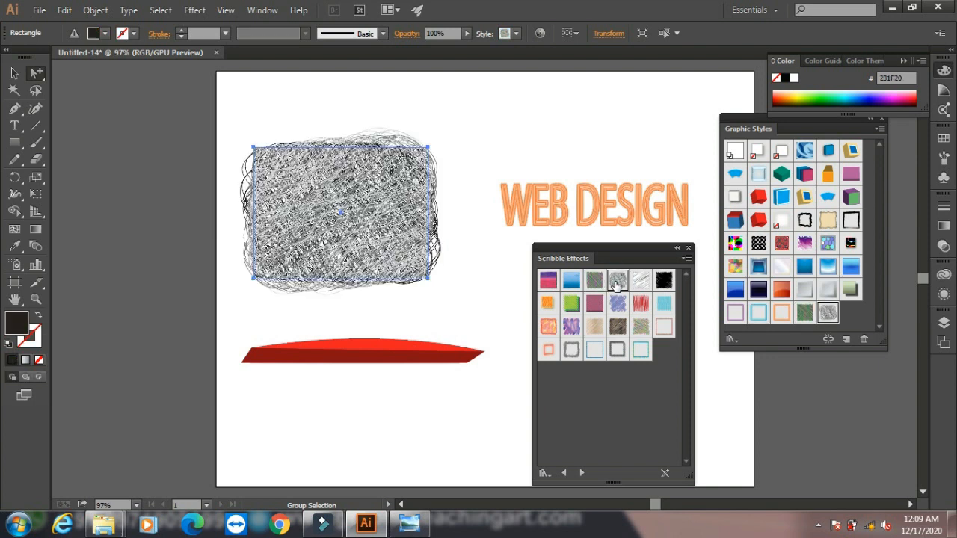
Apply the white pencil scribble, then the green scribble, and lastly the blue-violet scribble from Scribble Effects to the WEB DESIGN text.
click(616, 221)
click(641, 279)
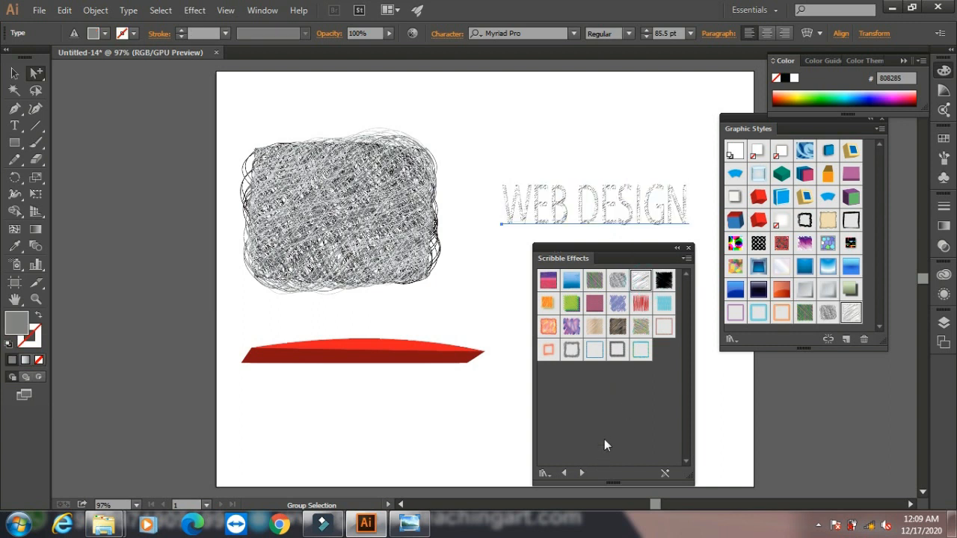
click(571, 303)
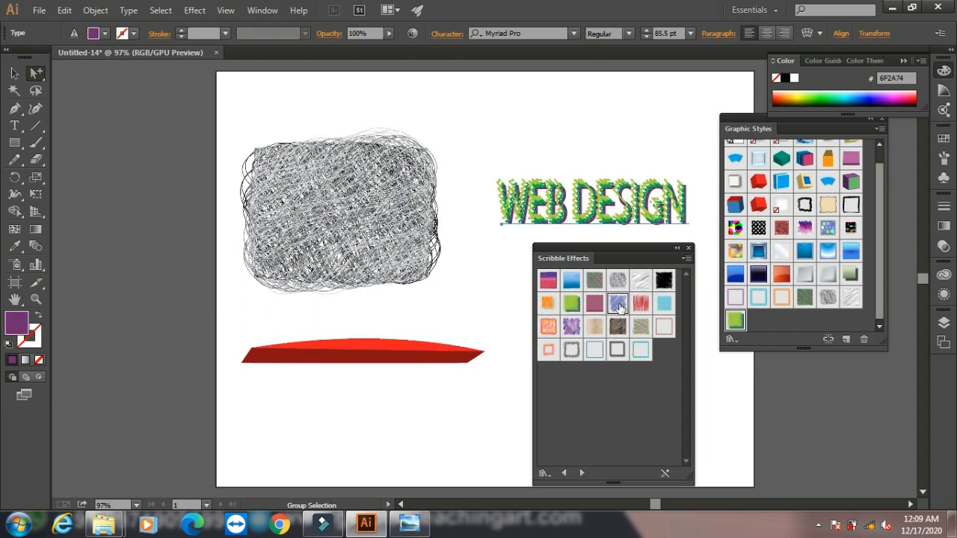
click(618, 303)
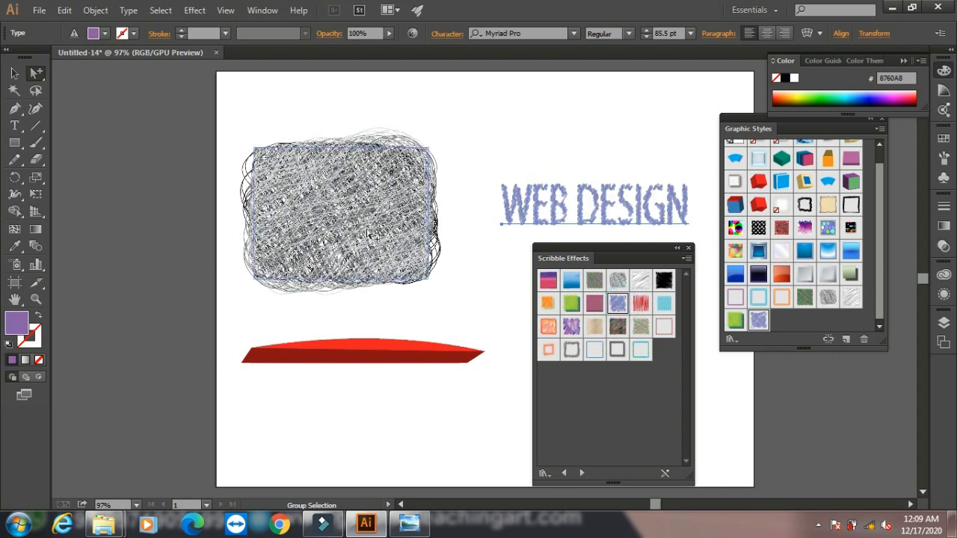
Apply the red brick and dark brown styles from the Textures library, then Fluorescent from the Type Effects library, to the rectangle.
click(363, 227)
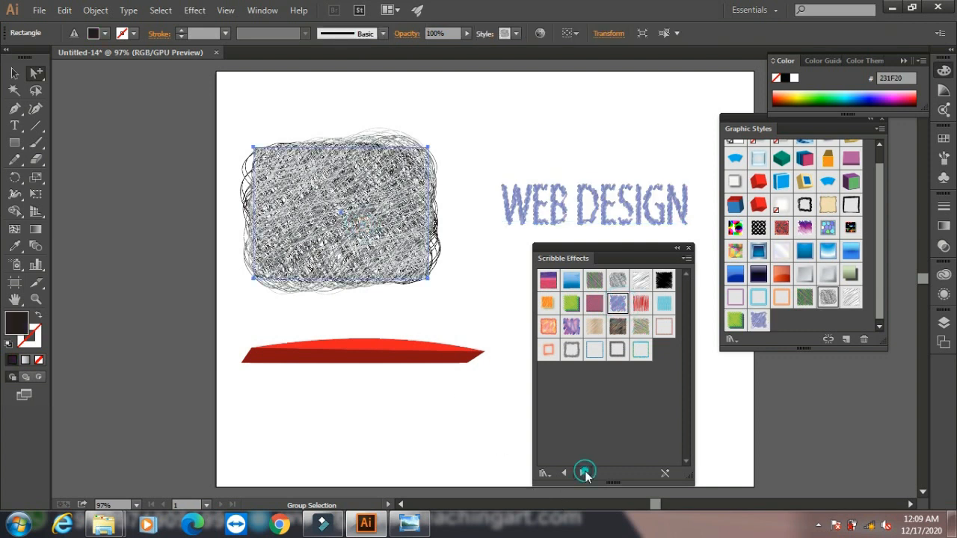
click(584, 471)
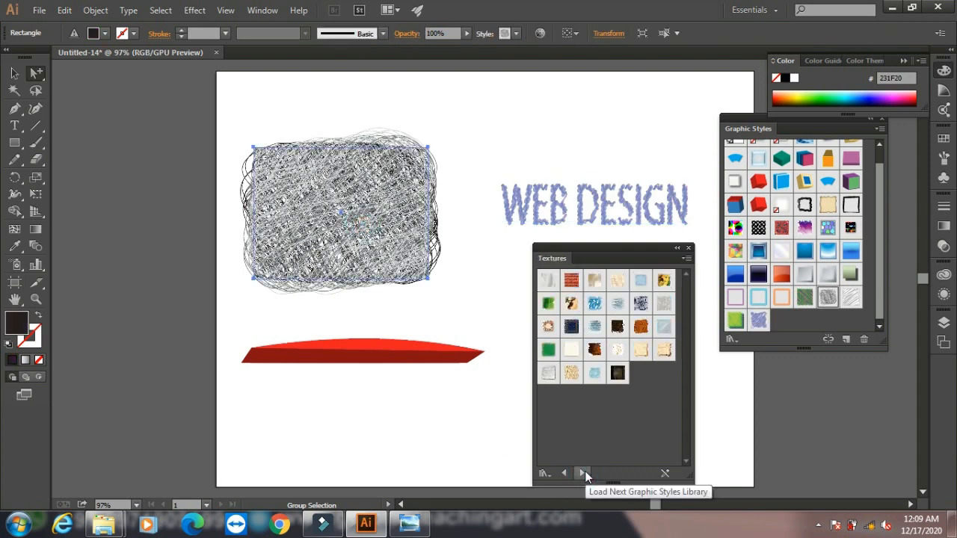
click(571, 281)
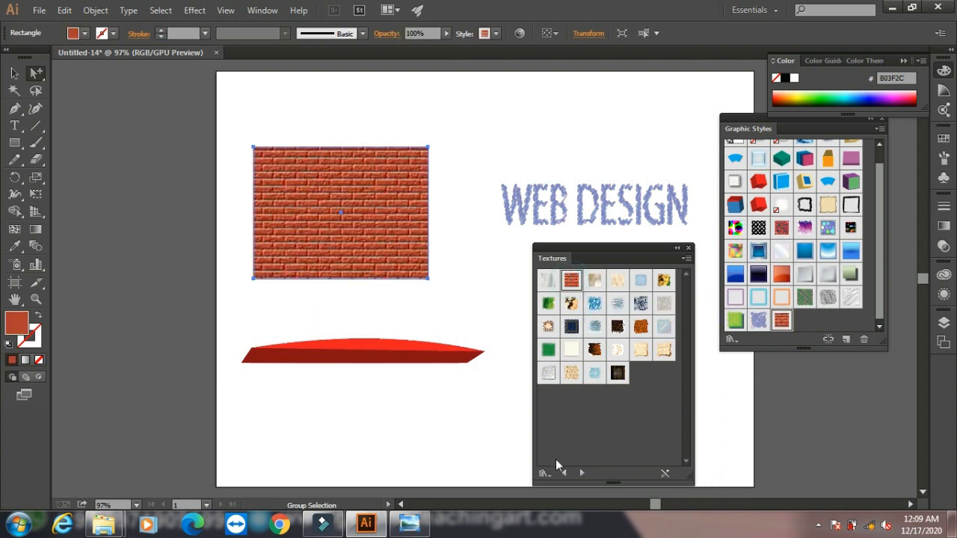
click(617, 327)
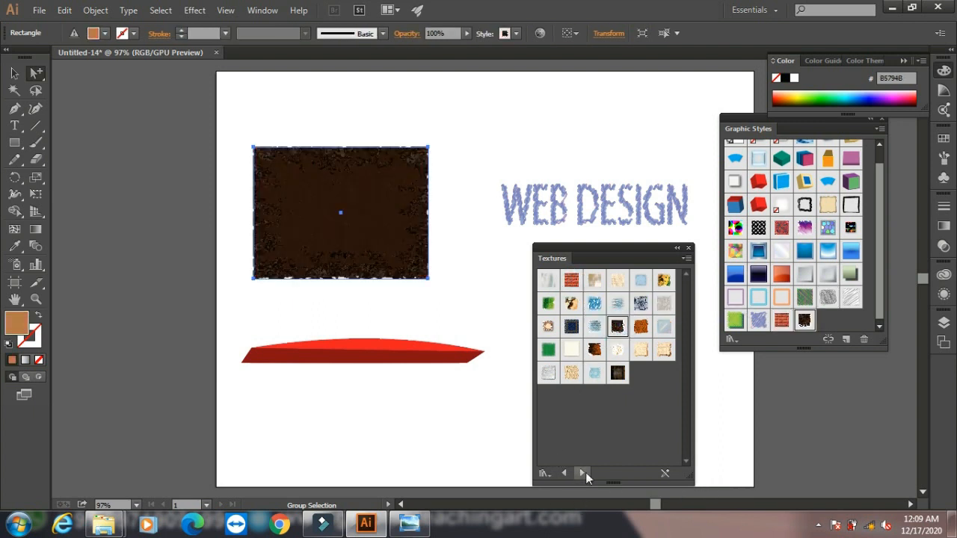
click(583, 473)
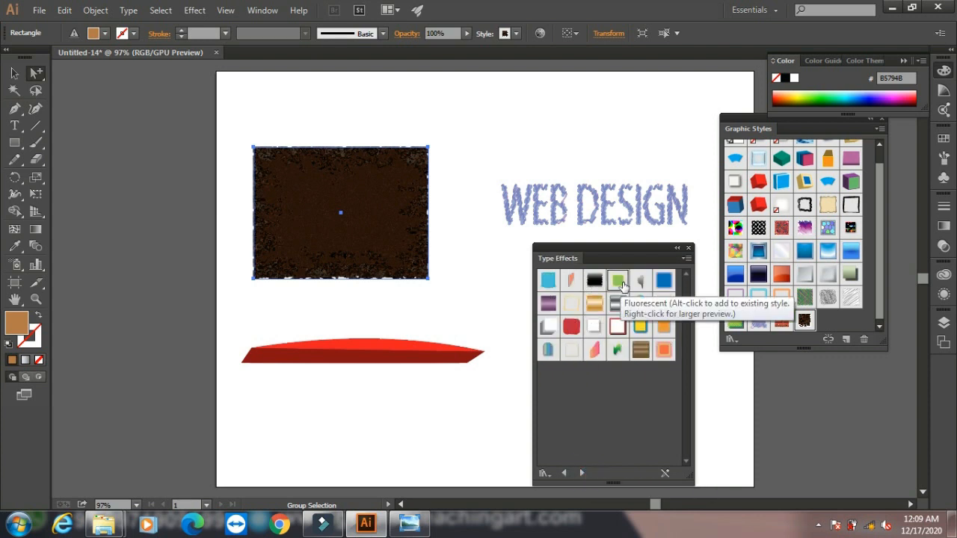
click(618, 282)
Load the Vonster Pattern Styles library and apply green foliage, blue-yellow swirl, green-yellow and orange circle patterns to the rectangle.
click(583, 473)
click(584, 472)
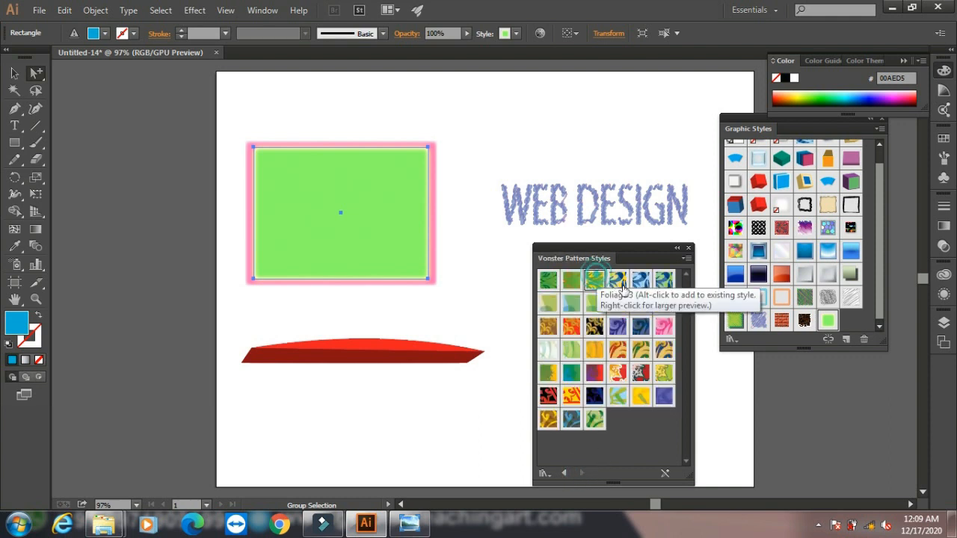
click(595, 280)
click(617, 279)
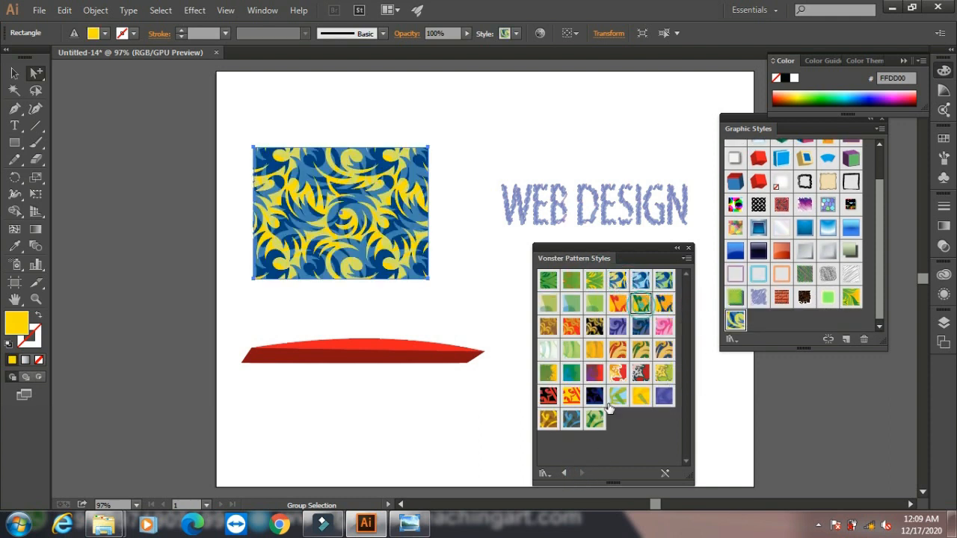
click(641, 303)
click(591, 351)
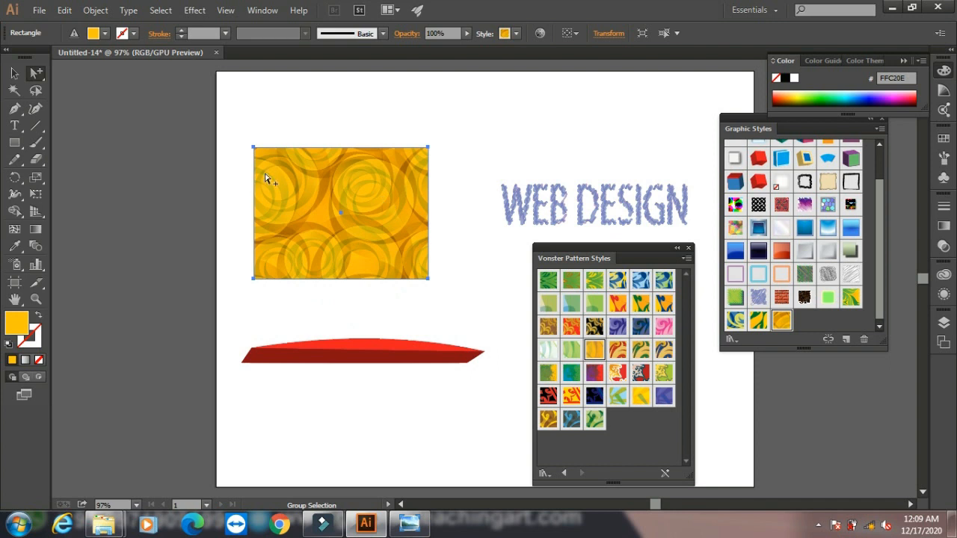
Delete all the artwork on the artboard: the rectangle, the line and the WEB DESIGN text.
click(15, 73)
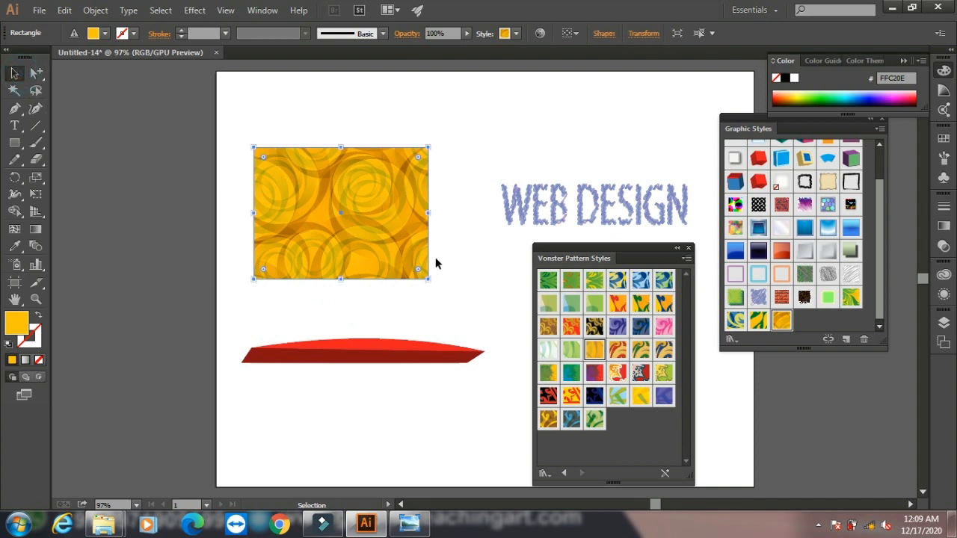
key(ctrl+a)
key(Delete)
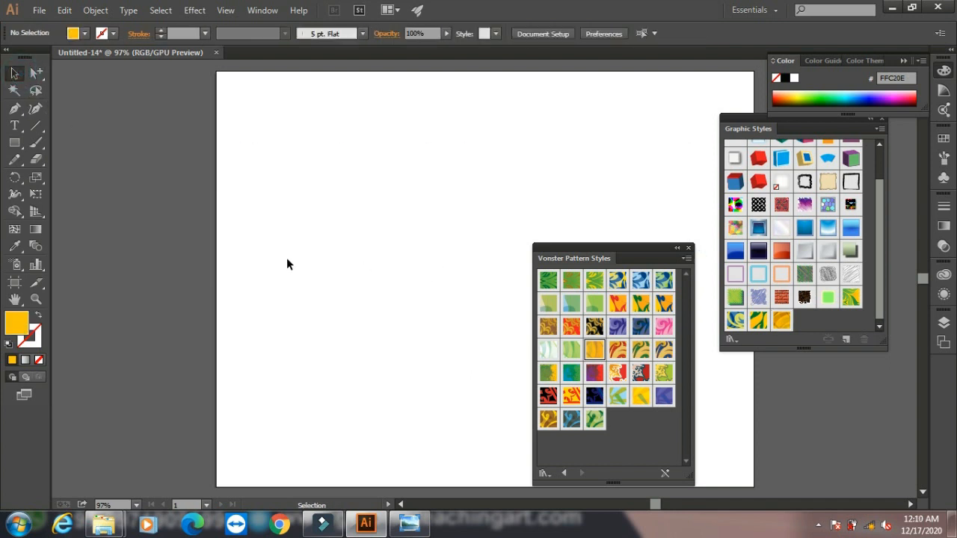
Set up the Pen tool to draw with no fill and a yellow-orange FFC20E stroke.
click(14, 108)
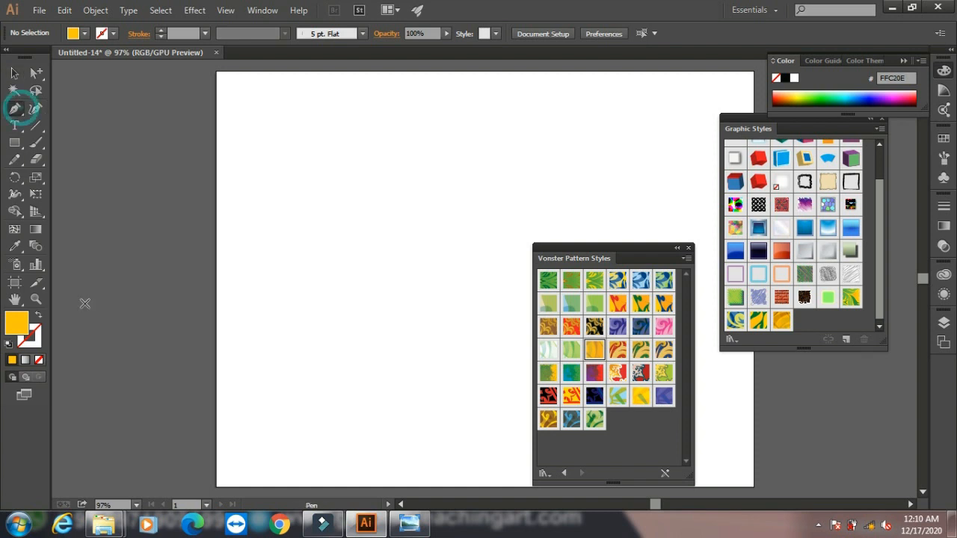
click(39, 360)
click(34, 340)
click(12, 360)
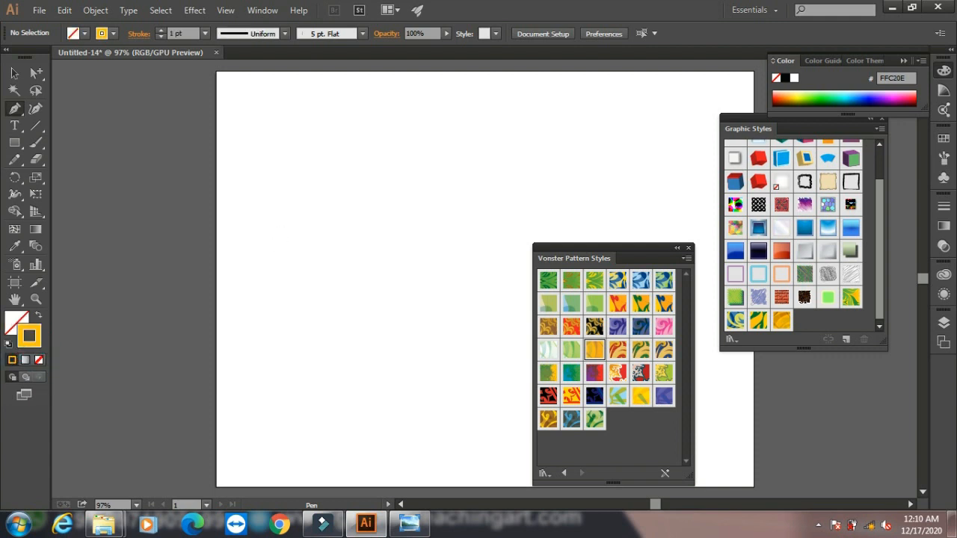
click(409, 523)
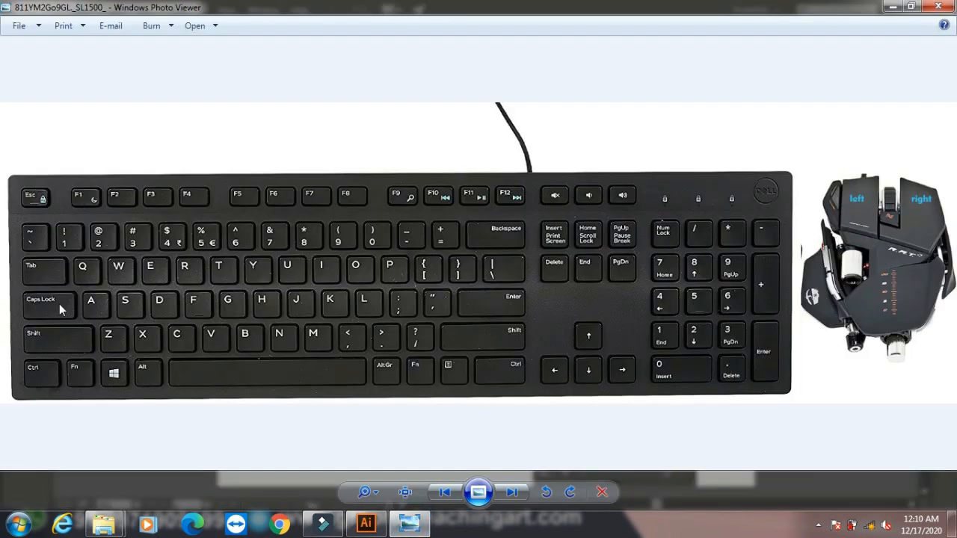
click(418, 522)
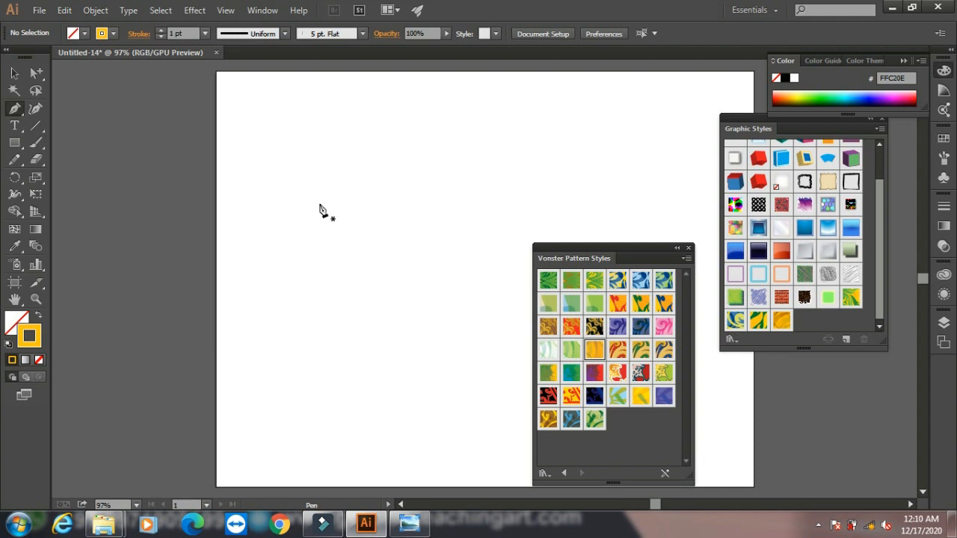
Draw the left half of a V-neck shirt as a closed seven-point path with straight segments using the Pen tool.
click(421, 129)
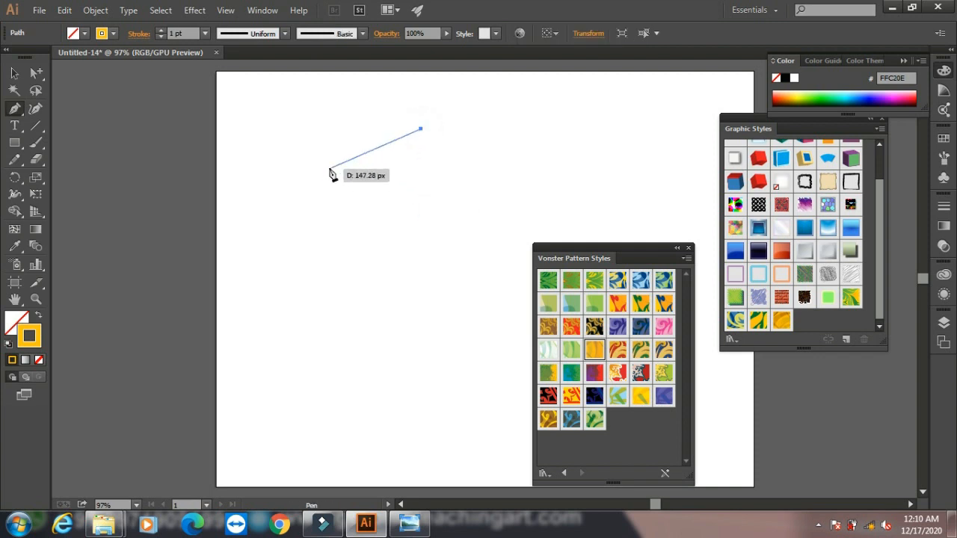
click(307, 169)
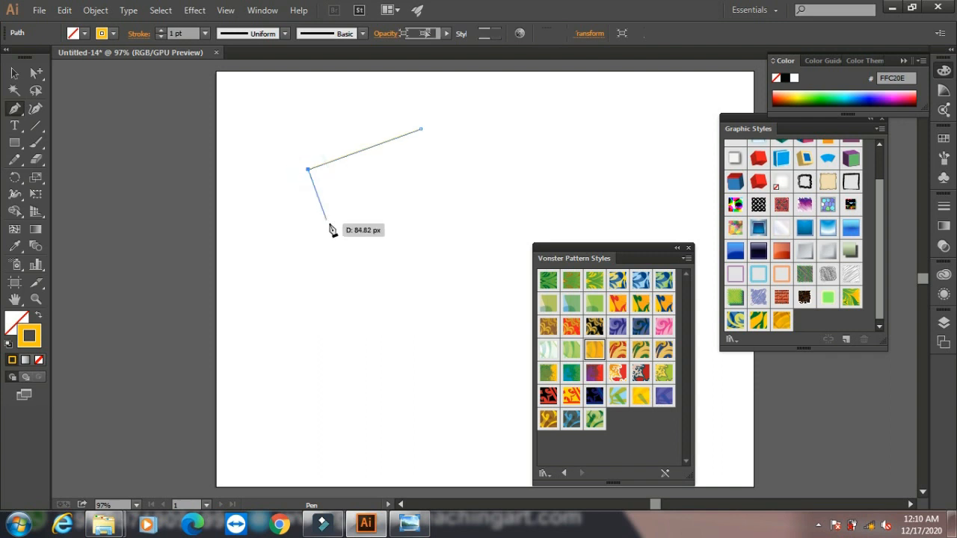
click(329, 223)
click(392, 191)
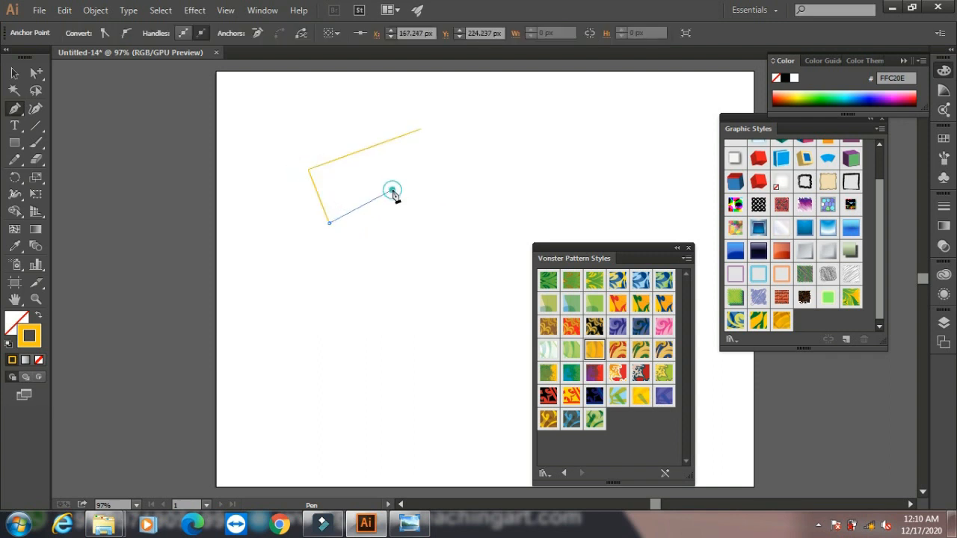
click(351, 358)
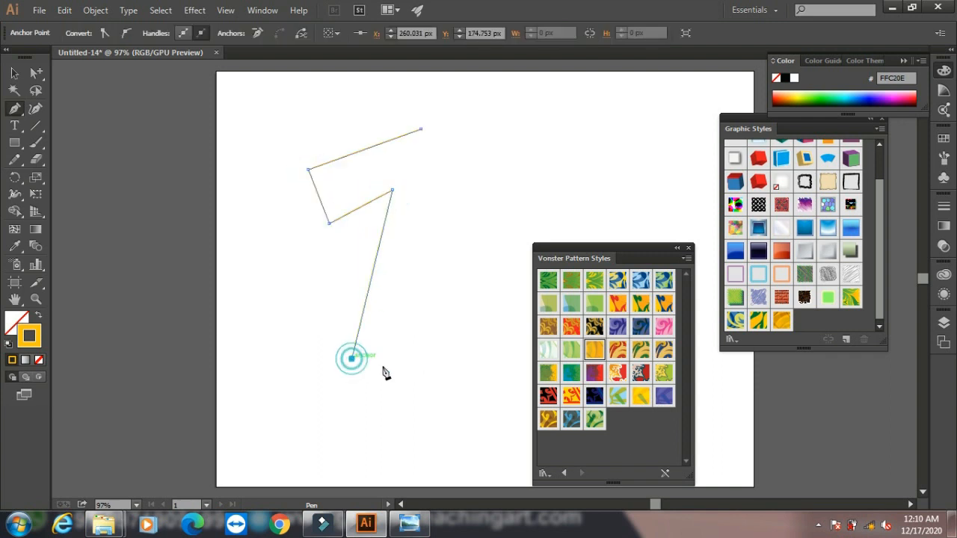
click(446, 359)
click(447, 166)
click(421, 128)
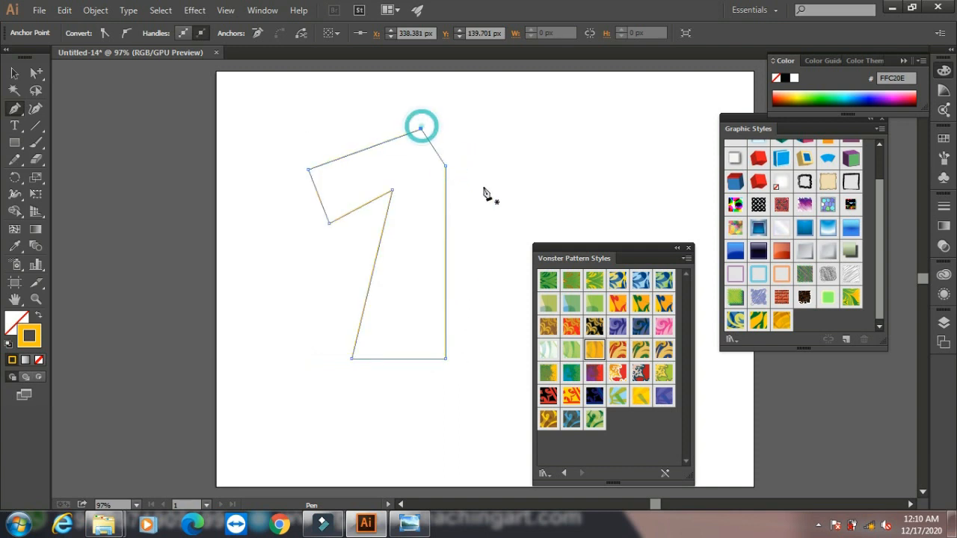
Move the half shirt to the artboard's left edge and place a duplicate about 218 px to its right.
click(14, 72)
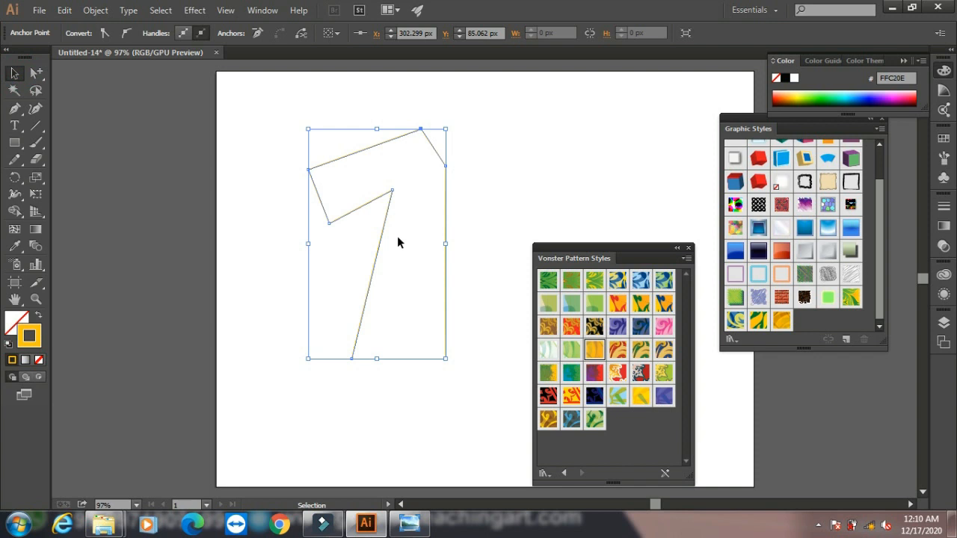
drag(381, 239, 408, 229)
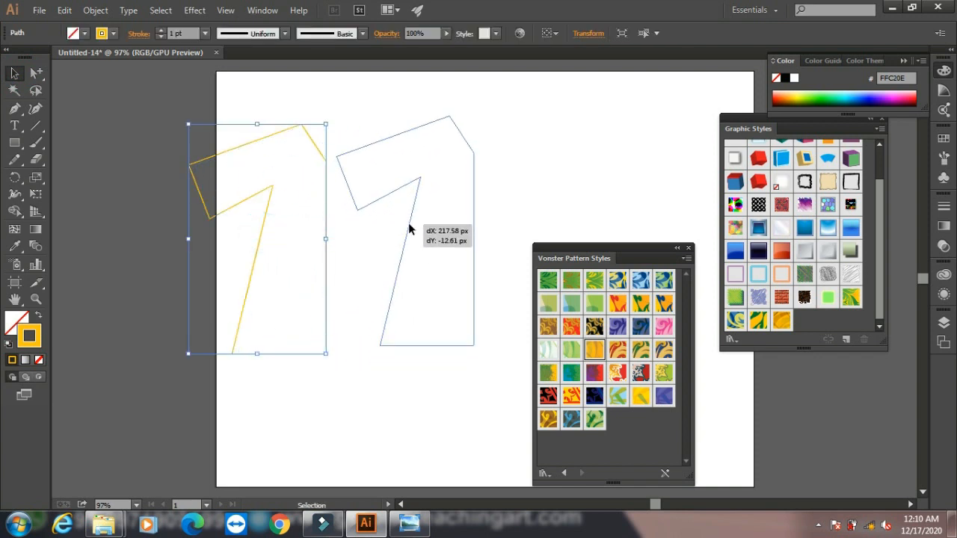
drag(380, 257, 380, 257)
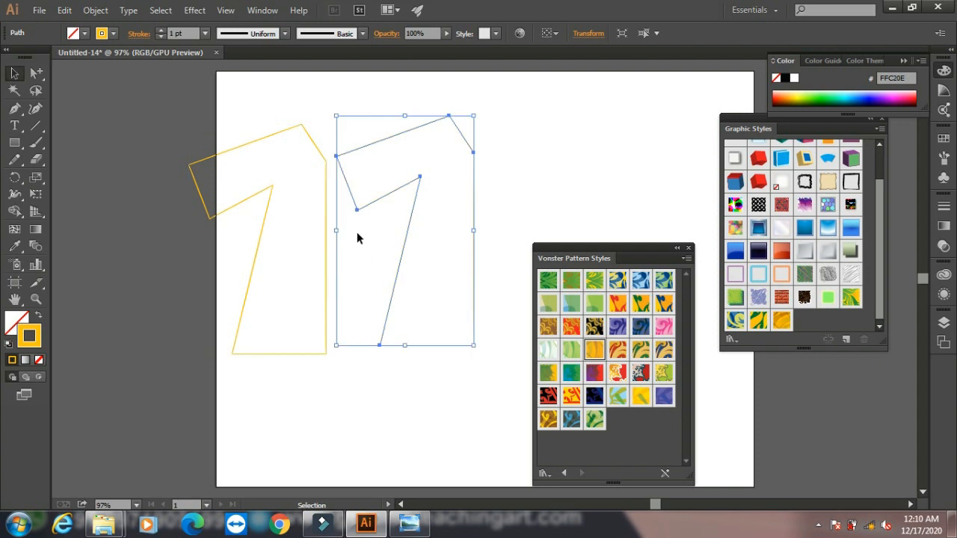
Mirror the duplicate horizontally and move it against the original half so their centre edges slightly overlap.
drag(336, 231, 605, 234)
drag(486, 185, 326, 193)
key(Left)
key(Left)
key(Left)
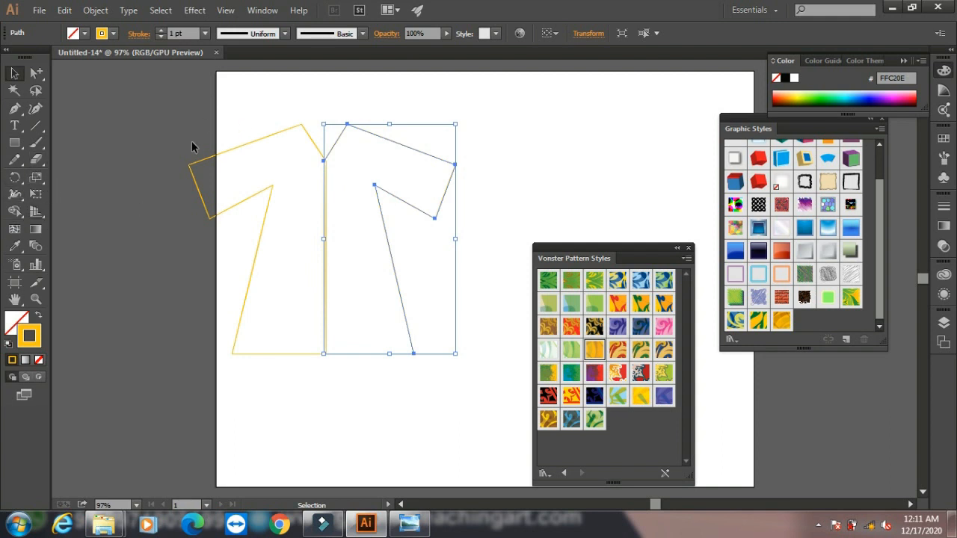
Unite the two overlapping shirt halves into a single outline with the Pathfinder shape modes.
drag(141, 114, 516, 396)
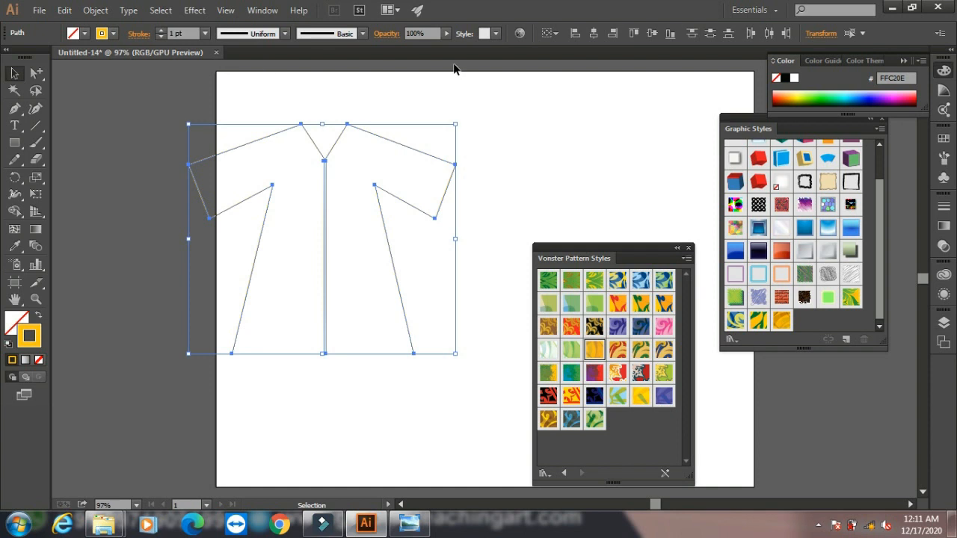
click(269, 11)
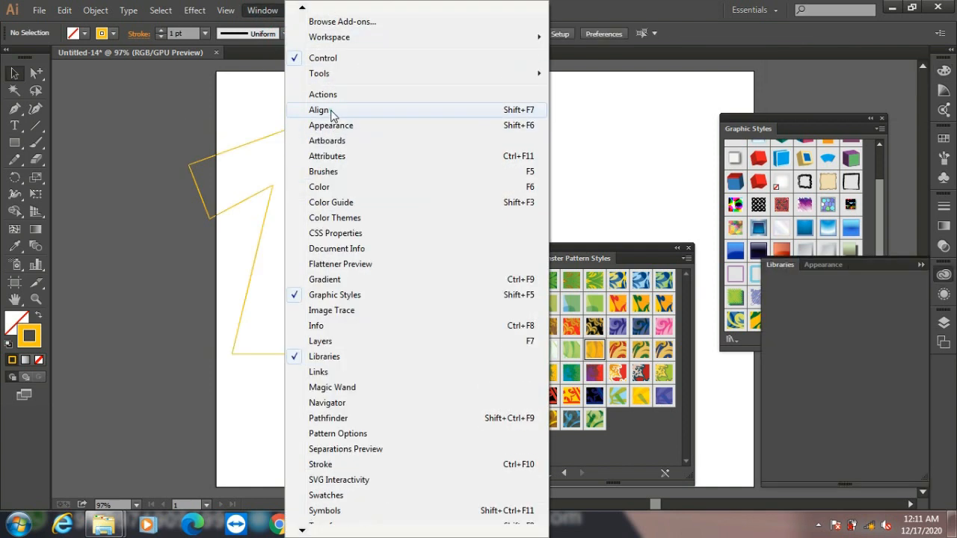
click(331, 113)
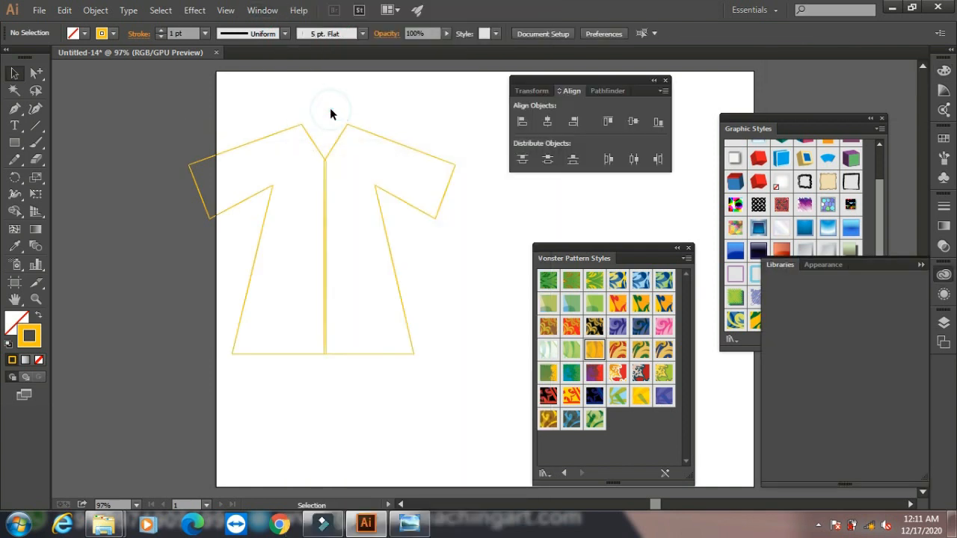
click(608, 91)
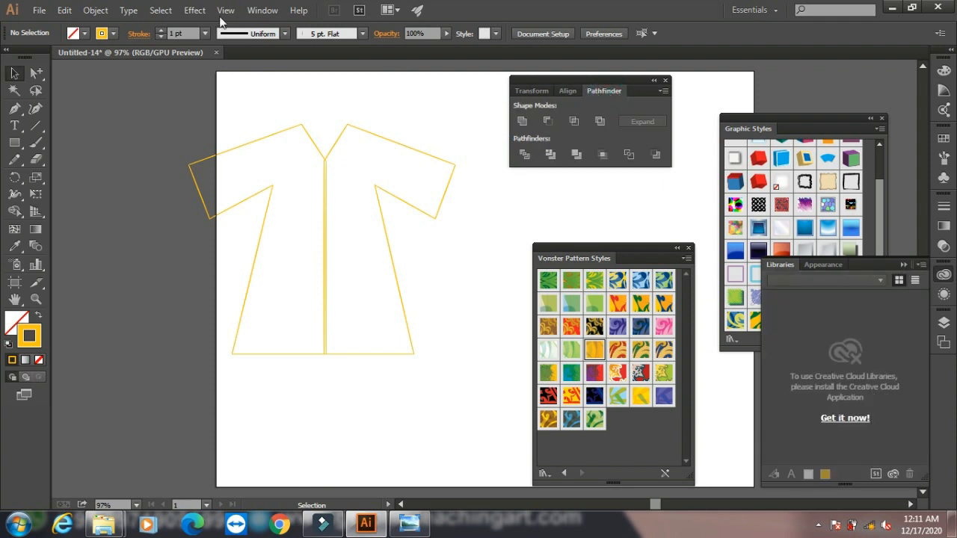
click(270, 12)
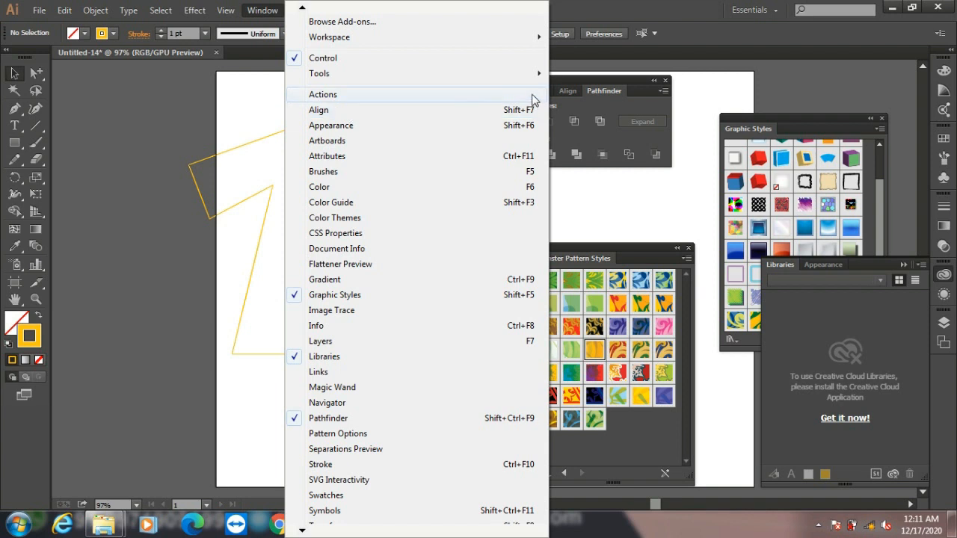
click(607, 103)
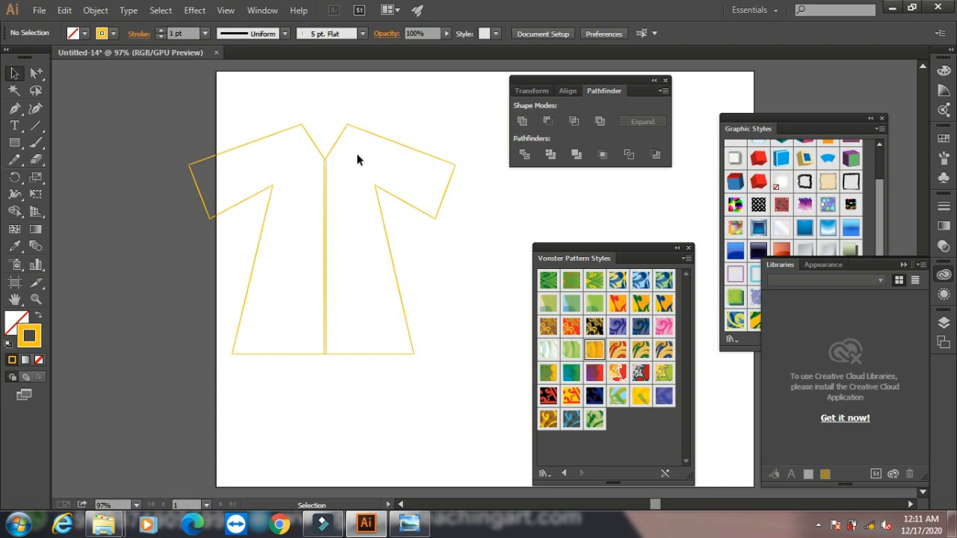
mouse_move(121, 112)
mouse_down()
mouse_move(384, 347)
mouse_move(513, 412)
mouse_up()
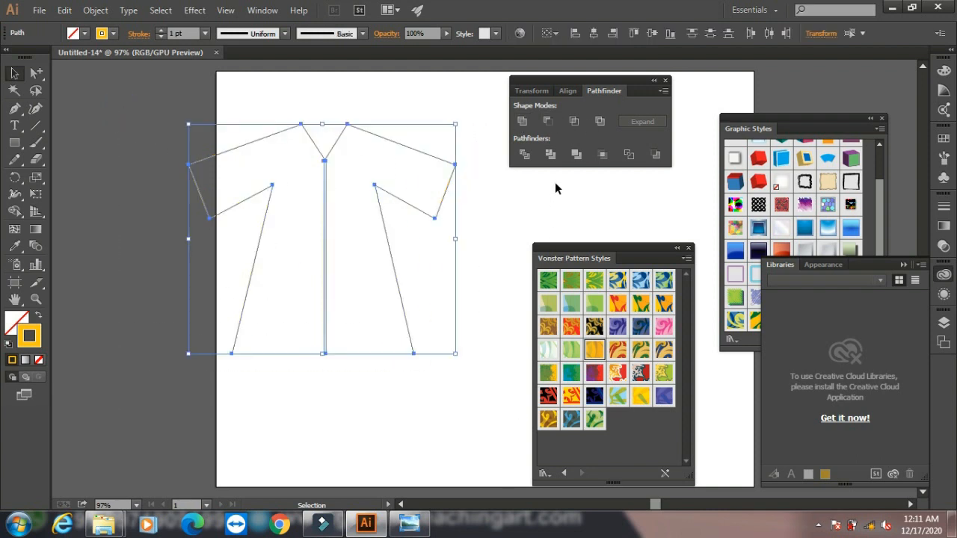
click(522, 122)
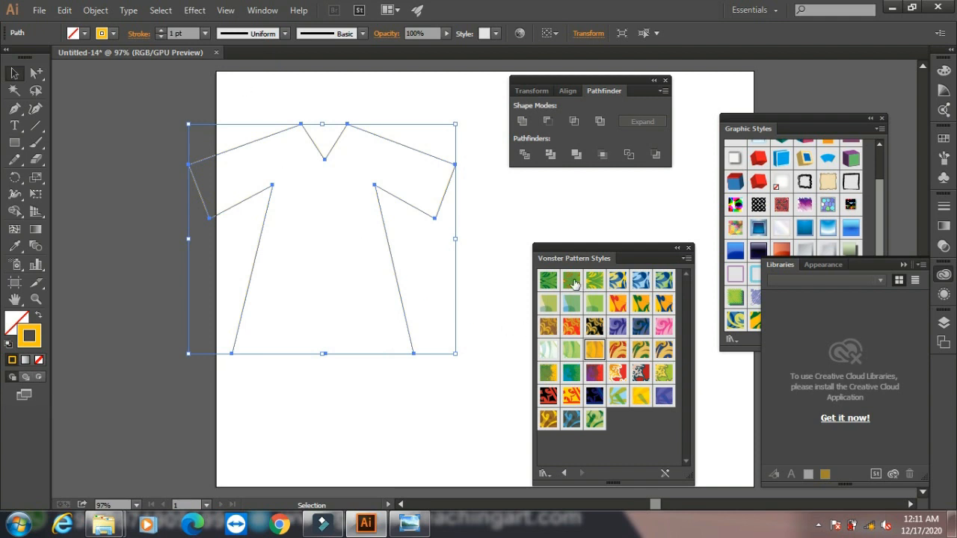
Try the green-and-yellow floral, Jive 1 and red-and-orange flame styles from the Vonster Pattern Styles library on the shirt.
click(20, 324)
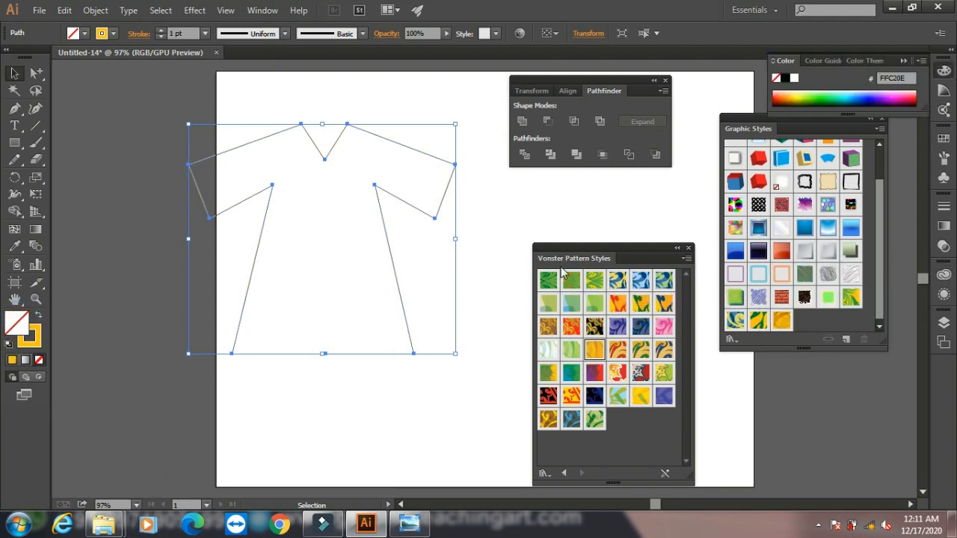
click(594, 282)
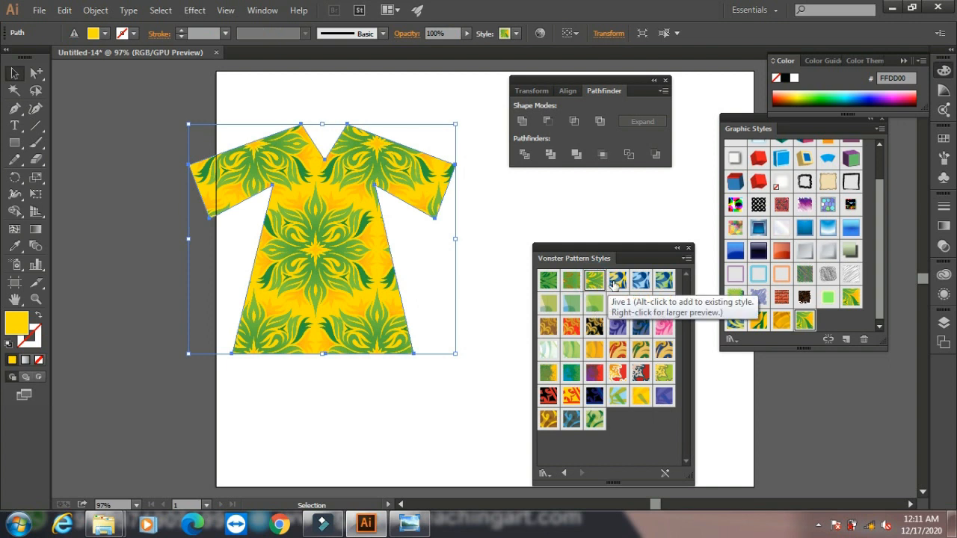
click(619, 282)
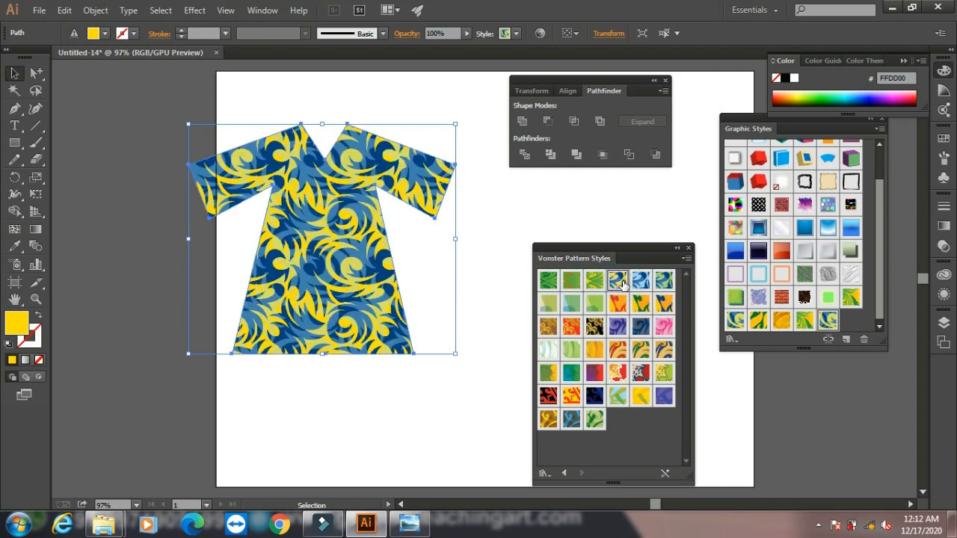
click(620, 306)
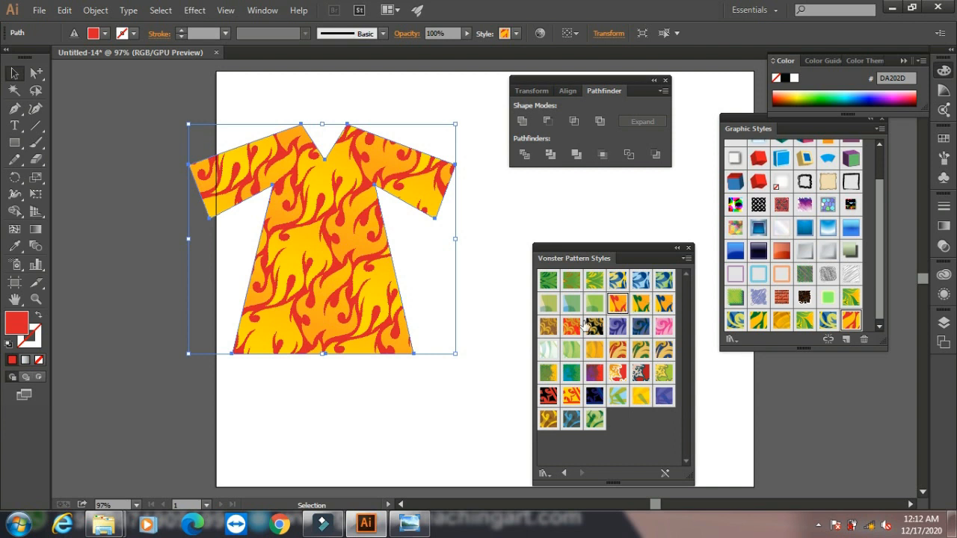
Shift the shirt slightly down and to the right, and apply the pink, red and purple splatter style from the Vonster library.
drag(319, 284, 333, 301)
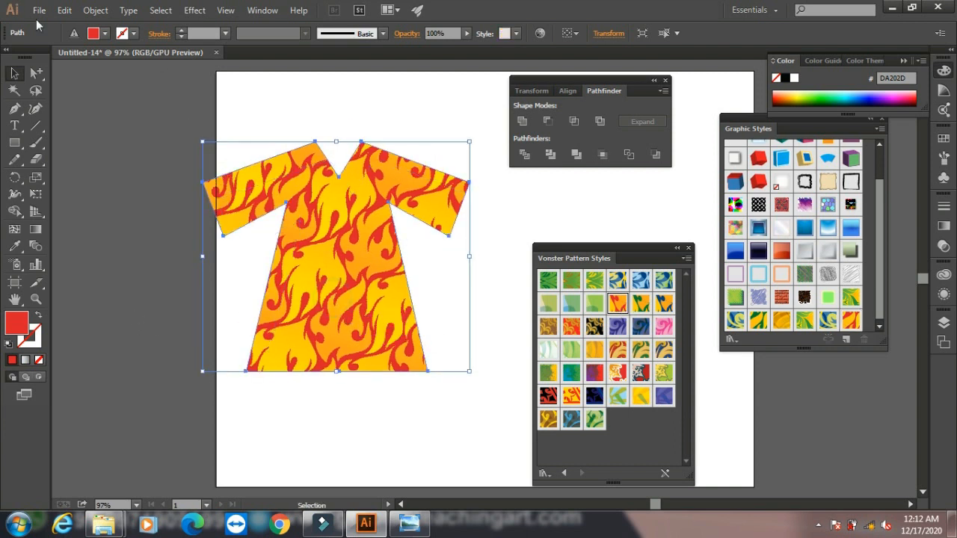
click(95, 10)
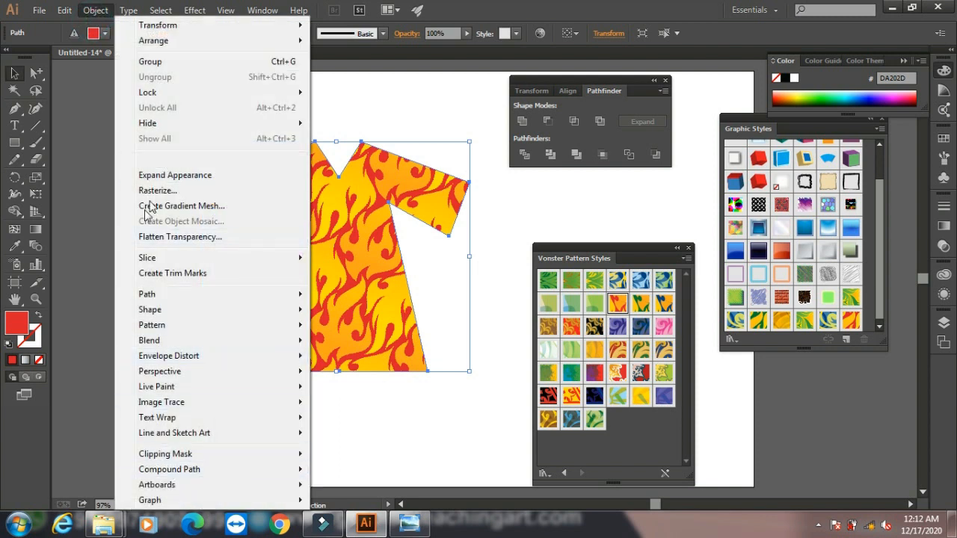
click(85, 127)
click(355, 278)
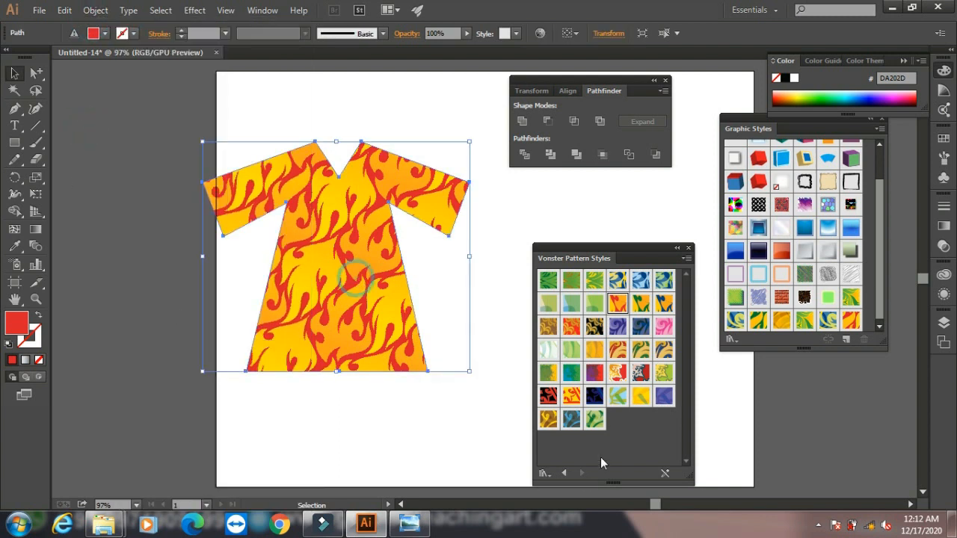
click(597, 374)
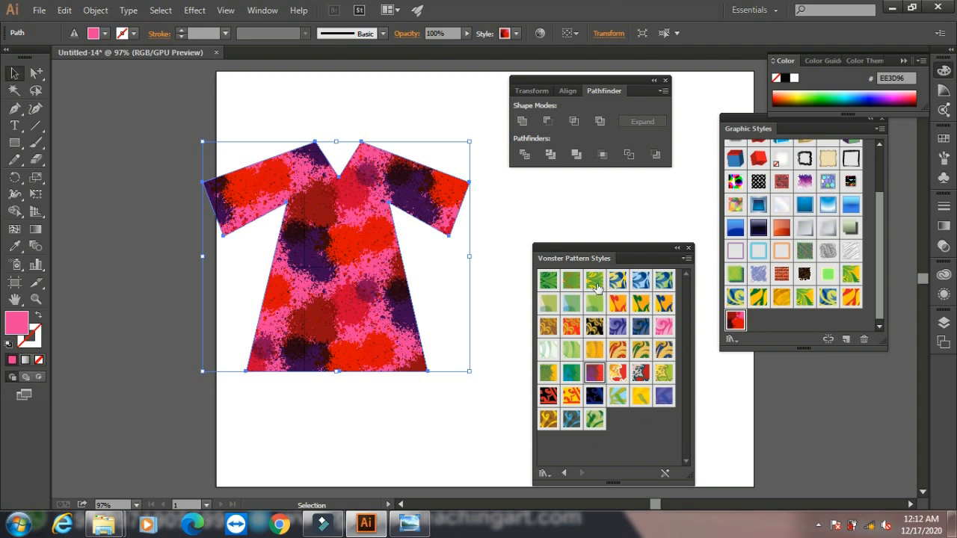
Examine the graphic style library files available for loading and the preview and view options of the Vonster Pattern Styles library.
click(545, 474)
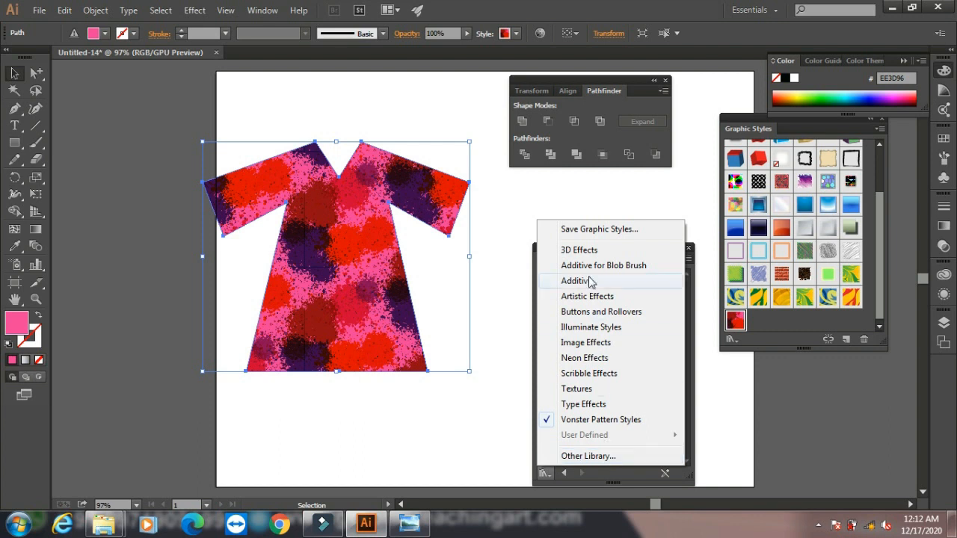
click(588, 457)
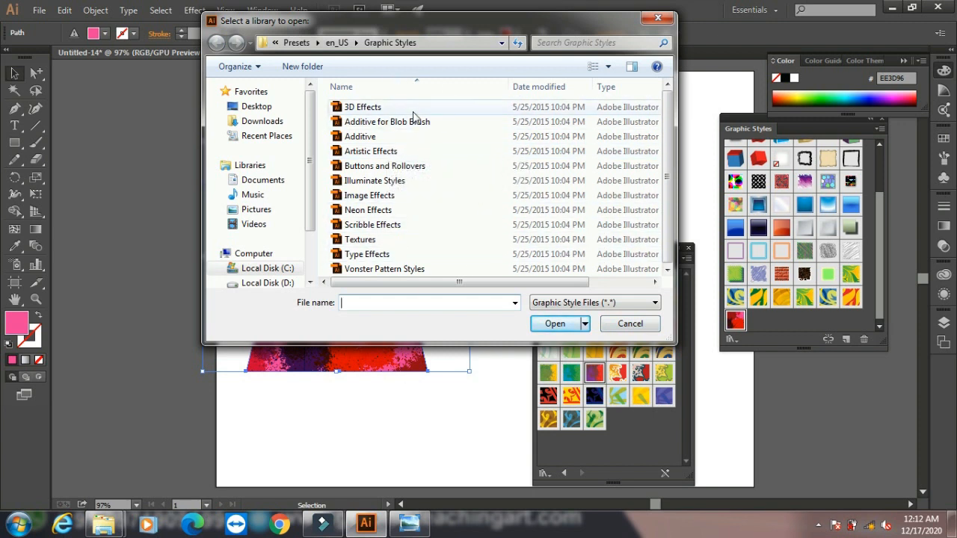
click(635, 332)
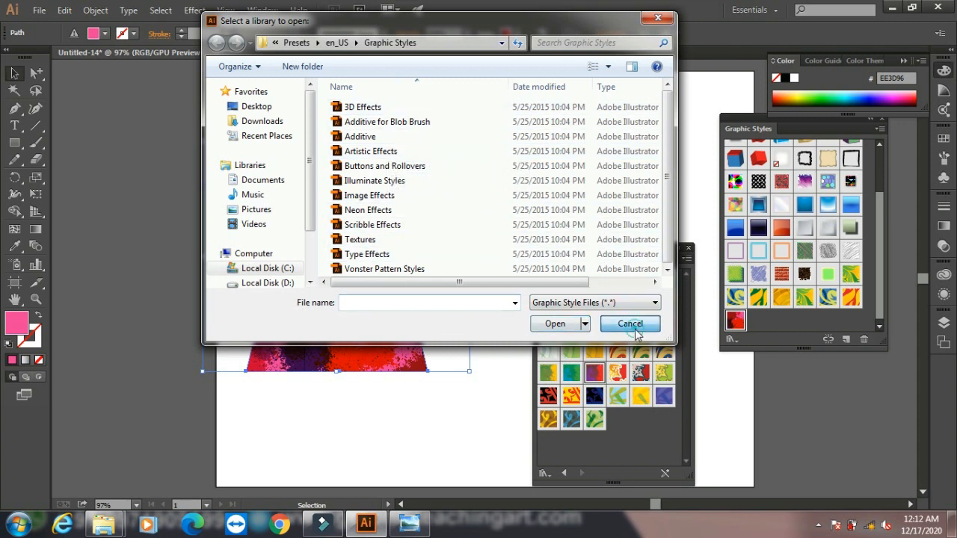
click(686, 258)
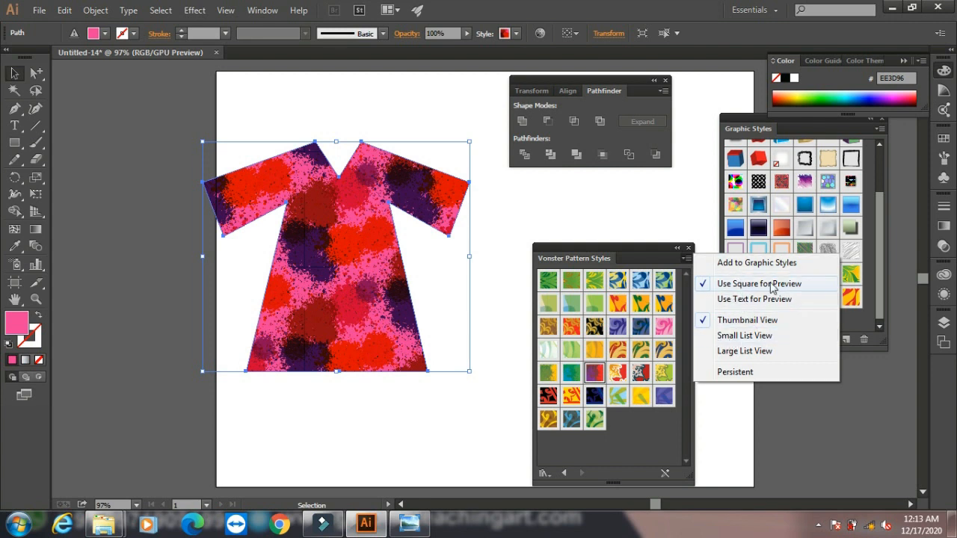
click(632, 441)
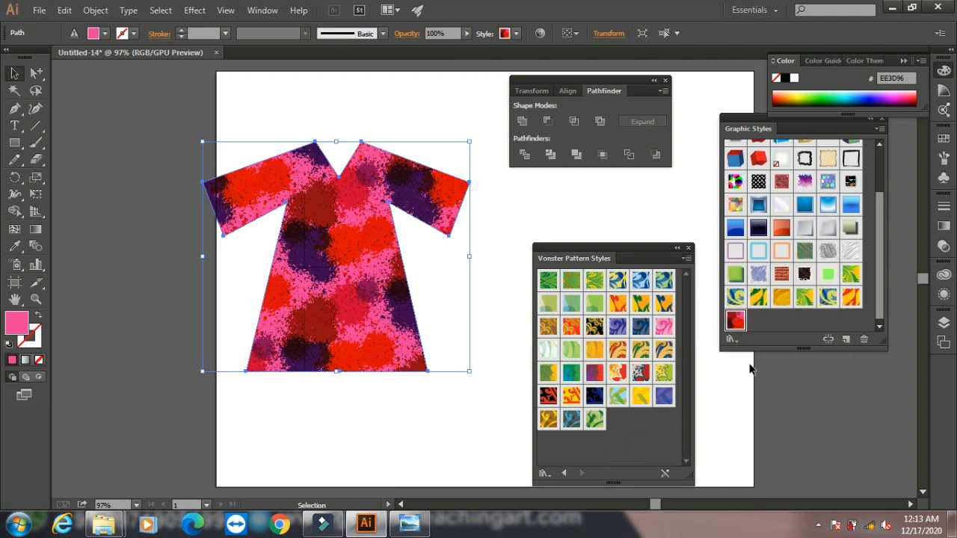
Close the Vonster Pattern Styles and Pathfinder panels and minimize the program window to the desktop.
click(689, 248)
click(665, 80)
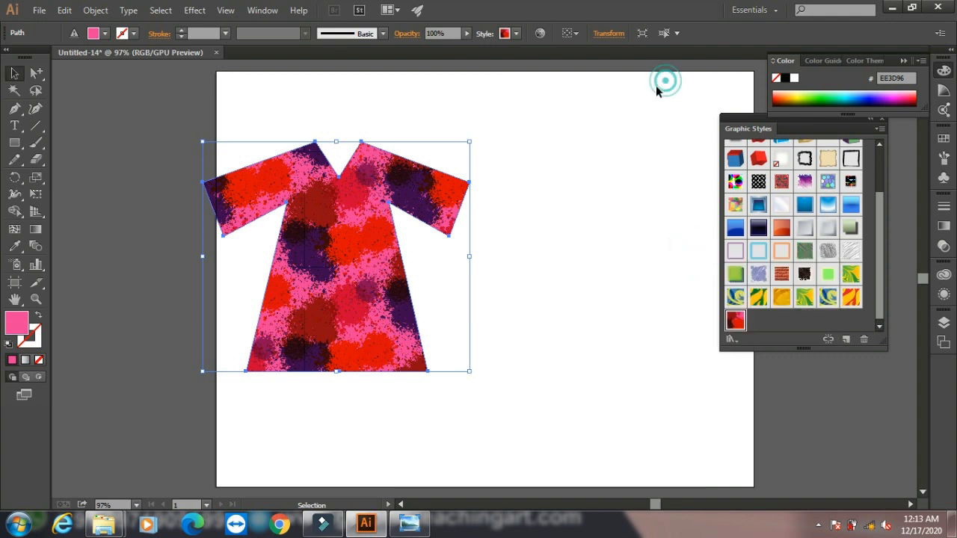
click(892, 8)
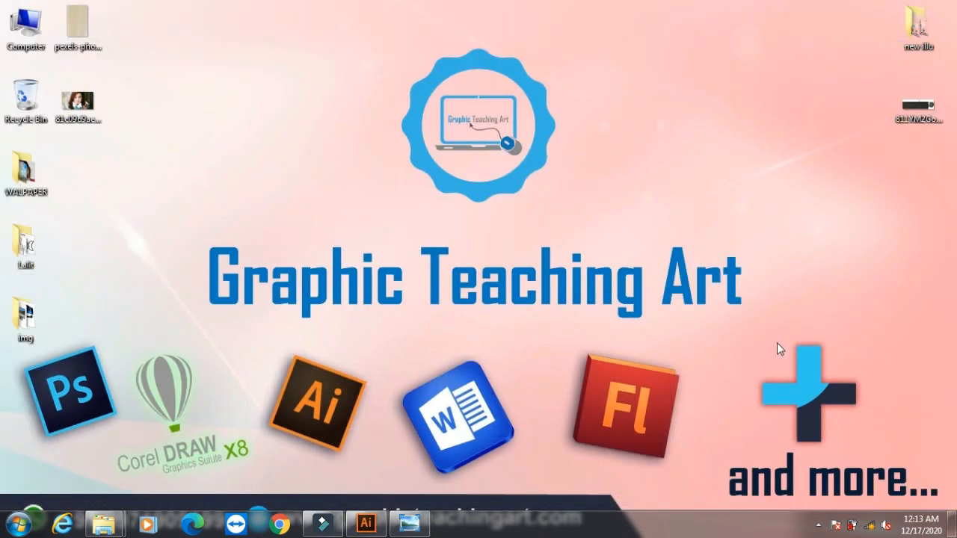